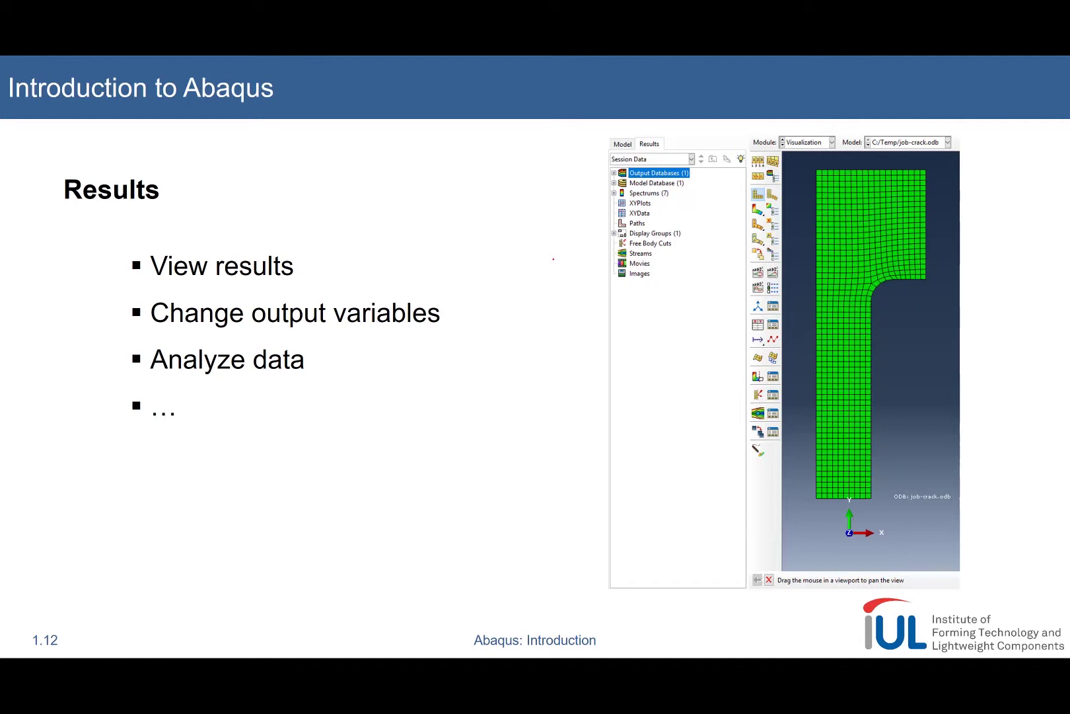
Step: Draw a red loop around the mesh in the Results slide screenshot, then select job Vz0
{"action": "mouse_move", "coordinate": [947, 170]}
{"action": "left_mouse_down"}
{"action": "mouse_move", "coordinate": [799, 260]}
{"action": "mouse_move", "coordinate": [805, 471]}
{"action": "mouse_move", "coordinate": [976, 312]}
{"action": "mouse_move", "coordinate": [939, 184]}
{"action": "left_mouse_up"}
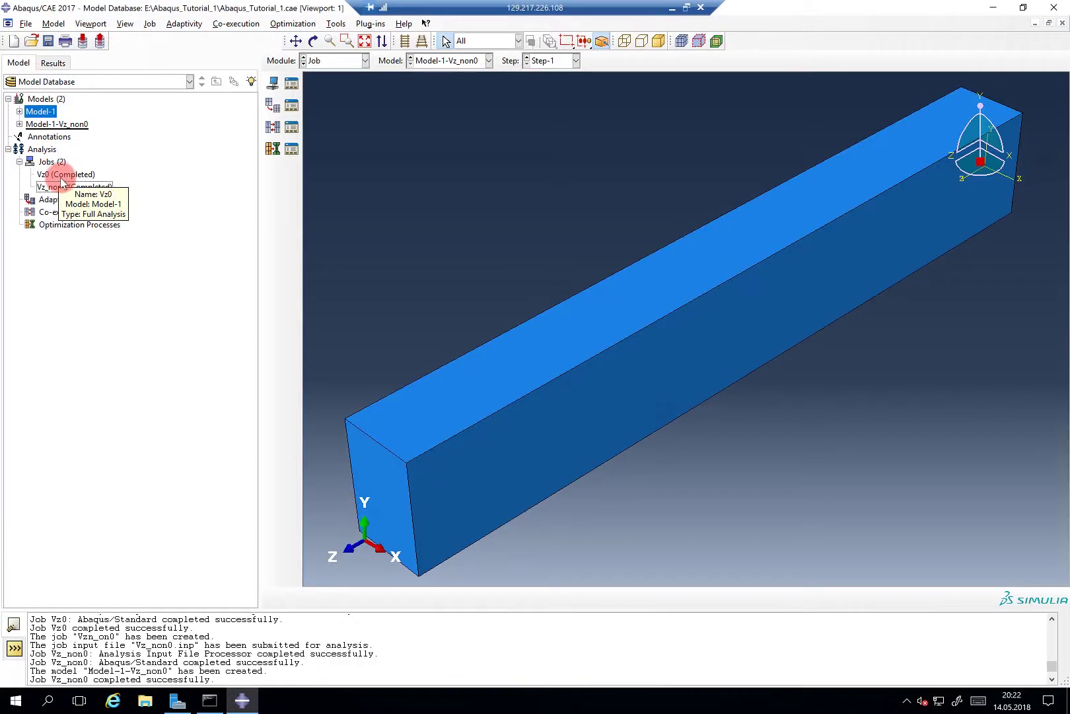
{"action": "left_click", "coordinate": [63, 174]}
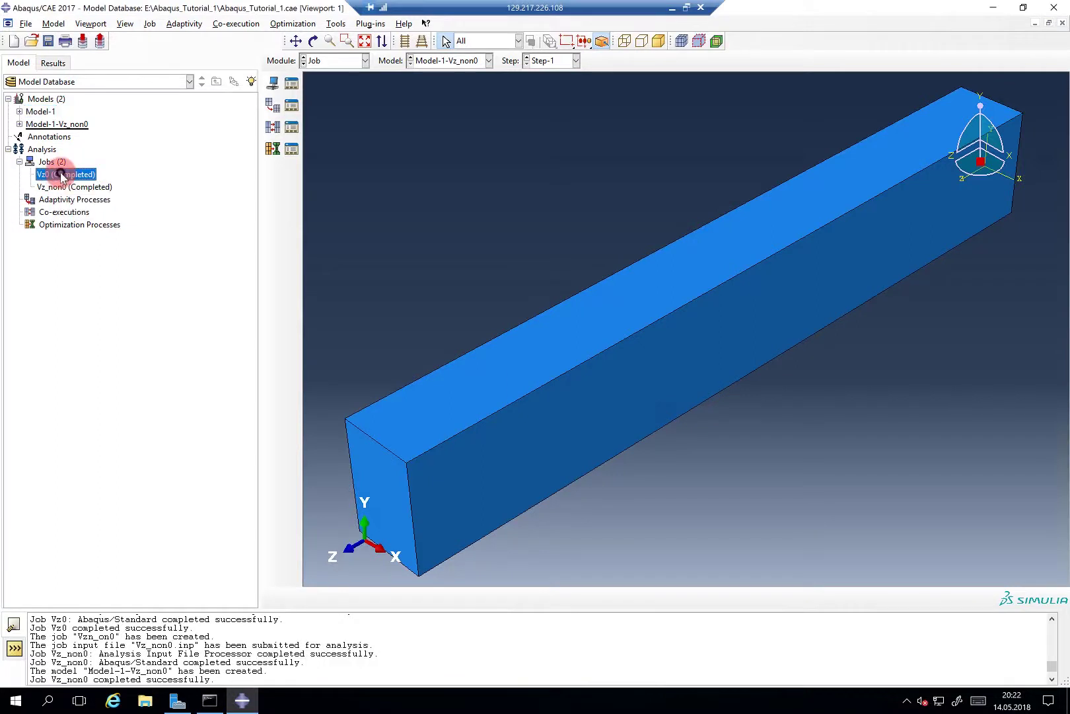
Step: Open the completed Vz0 job's results from its context menu in the Model tree
{"action": "left_click", "coordinate": [46, 63]}
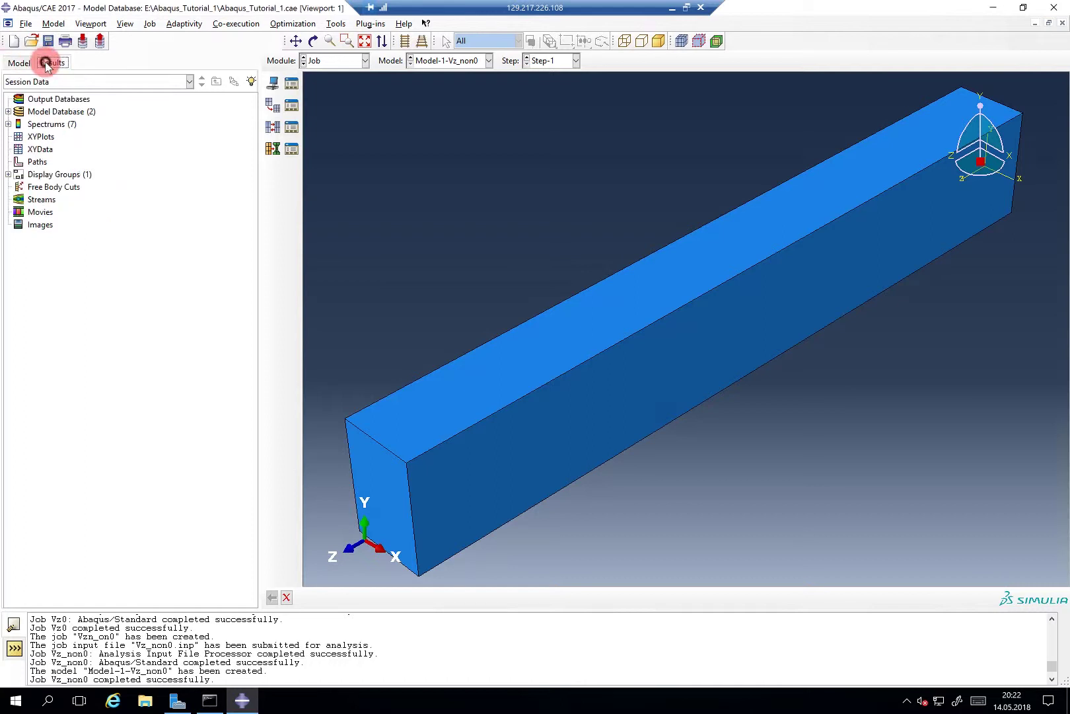
{"action": "left_click", "coordinate": [22, 64]}
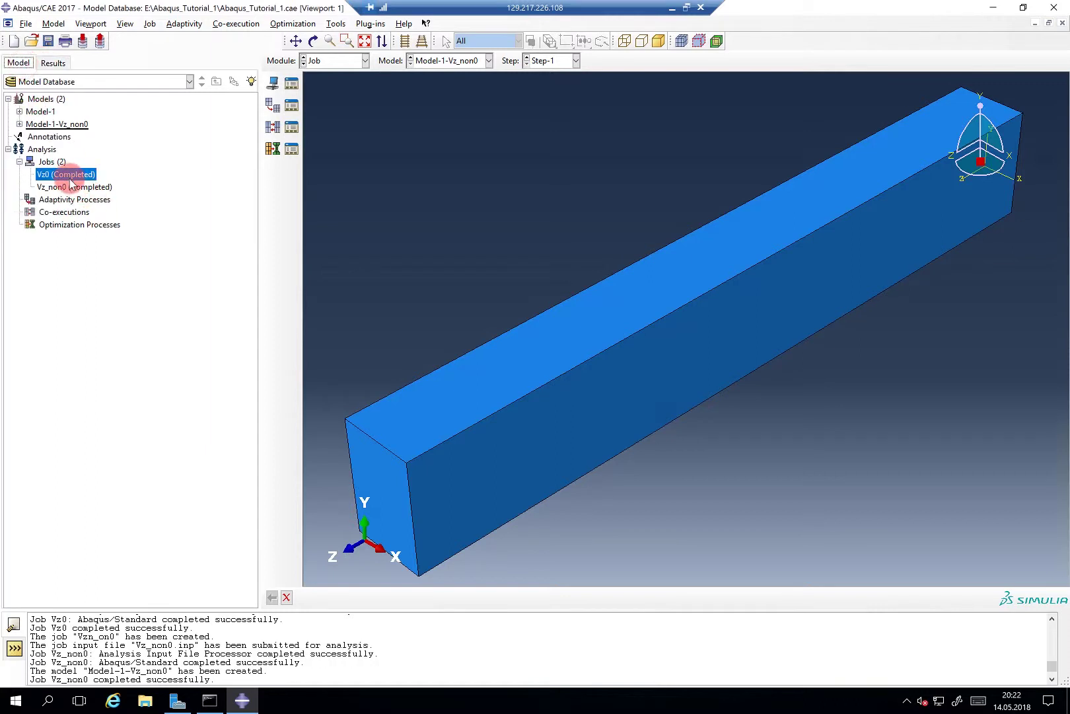
{"action": "mouse_move", "coordinate": [71, 182]}
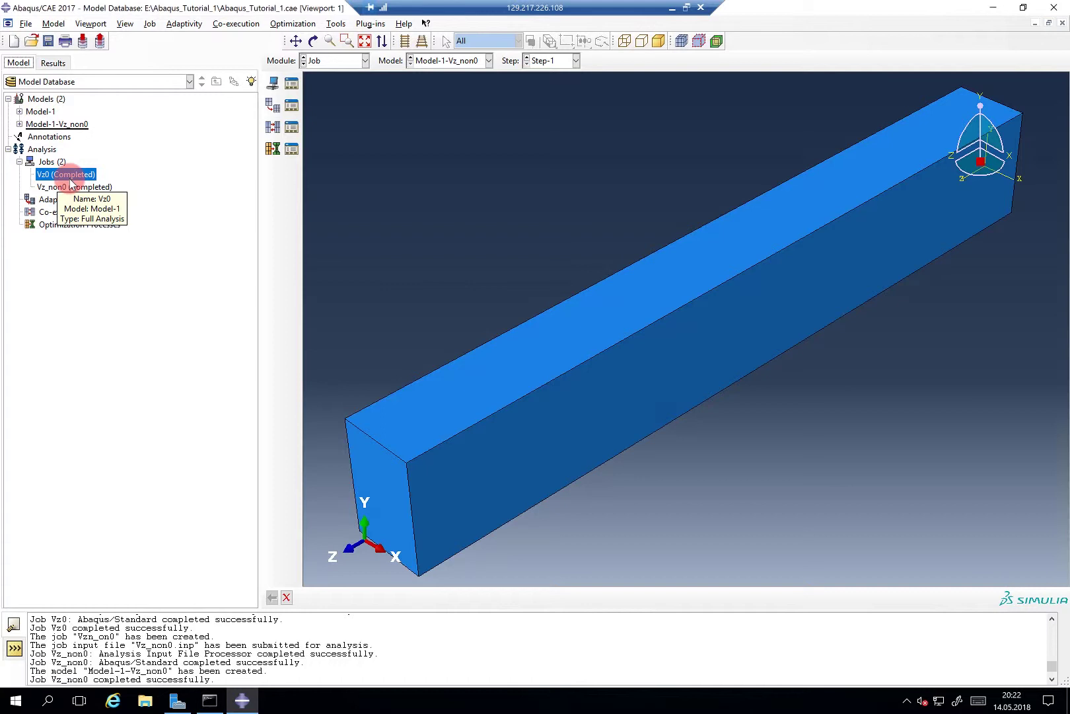
{"action": "right_click", "coordinate": [61, 178]}
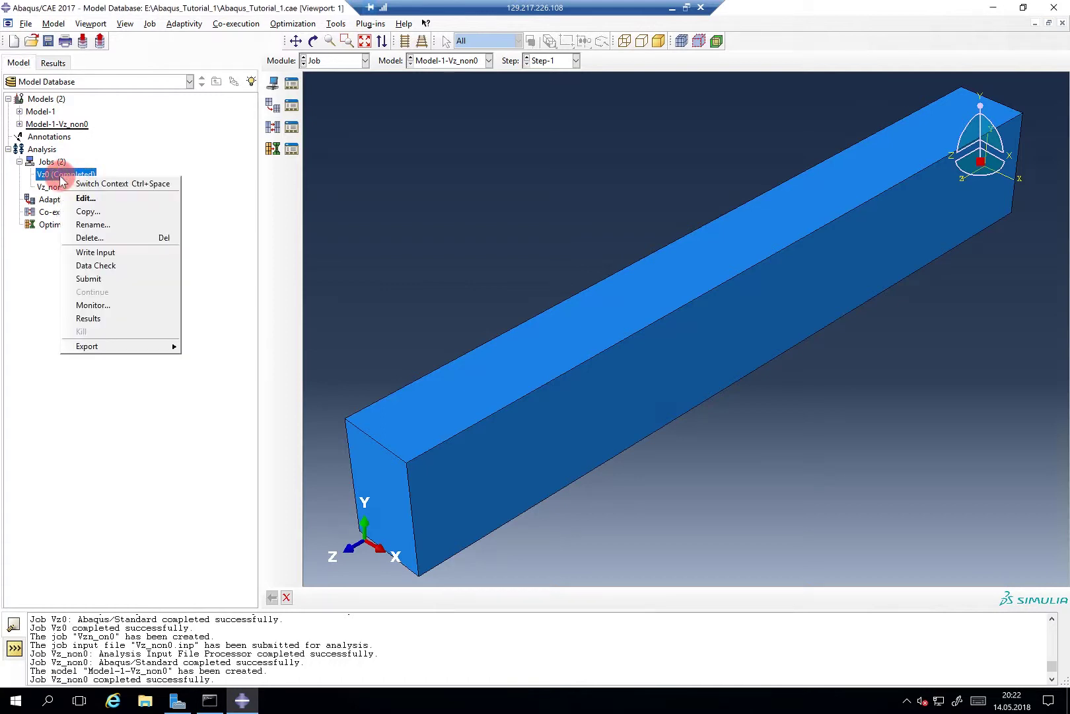
{"action": "left_click", "coordinate": [101, 320]}
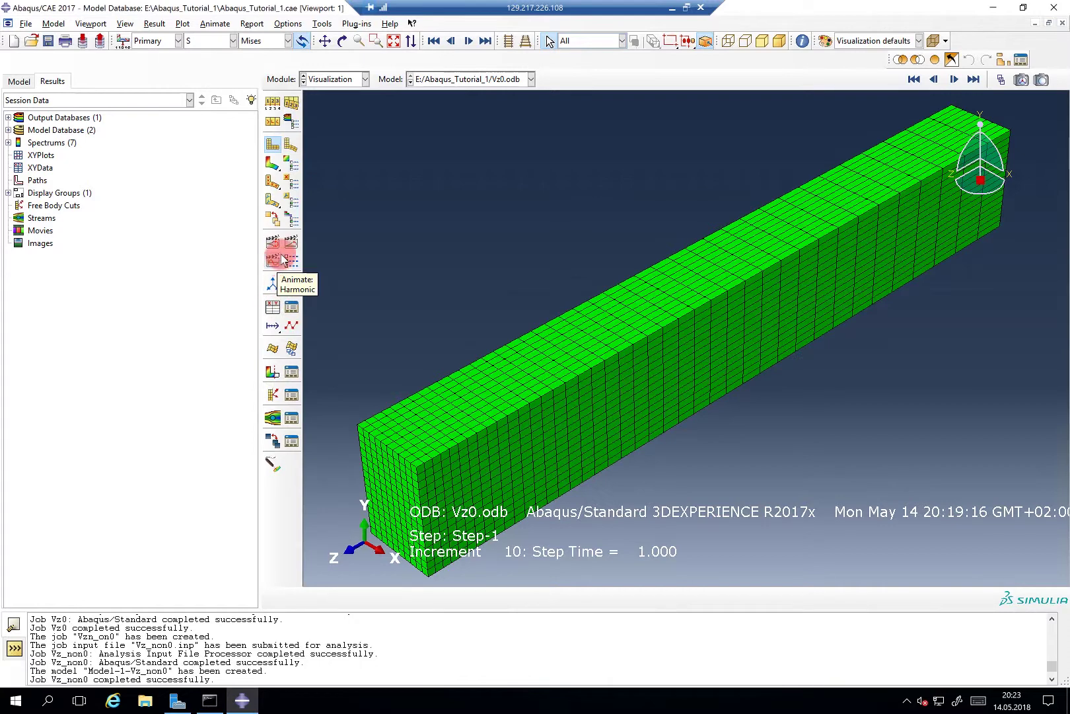
Step: Drop down the toolbar's field output list, currently set to S
{"action": "left_click", "coordinate": [233, 41]}
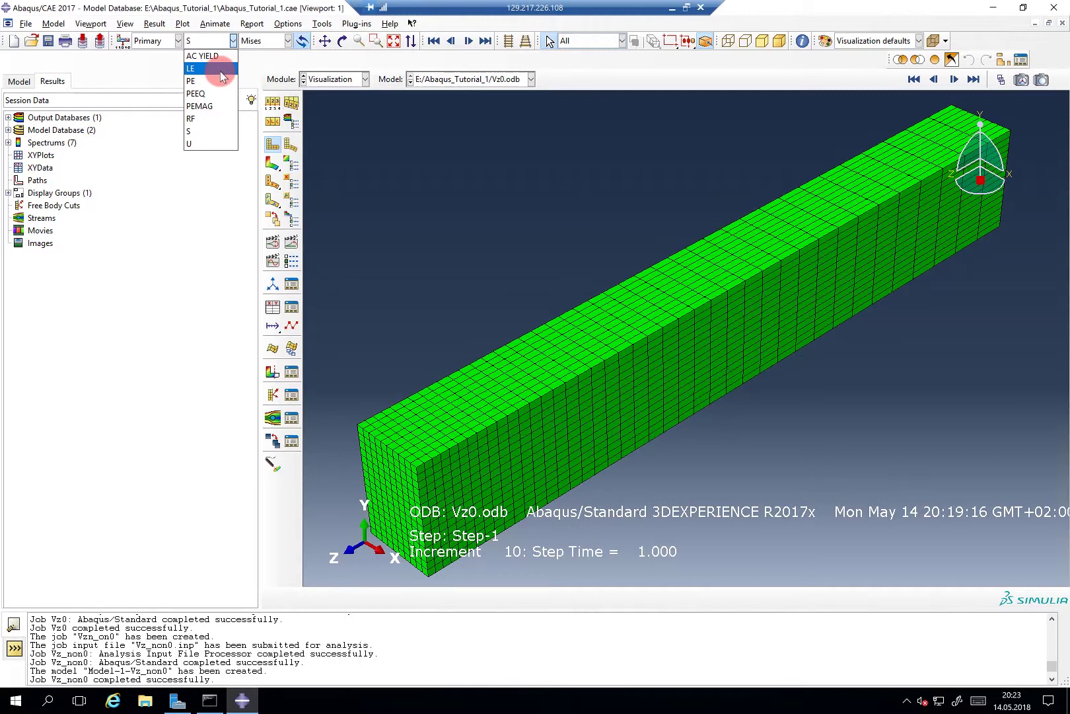
Step: Plot PEEQ plastic strain contours on the beam's undeformed shape
{"action": "left_click", "coordinate": [193, 95]}
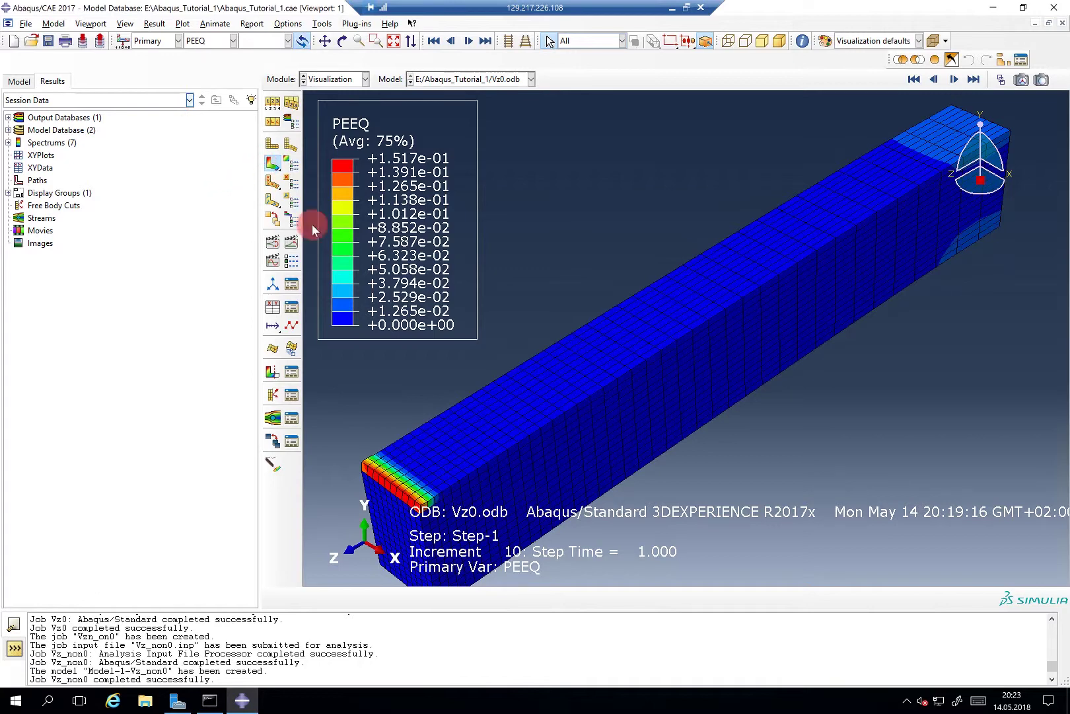
{"action": "left_click", "coordinate": [273, 146]}
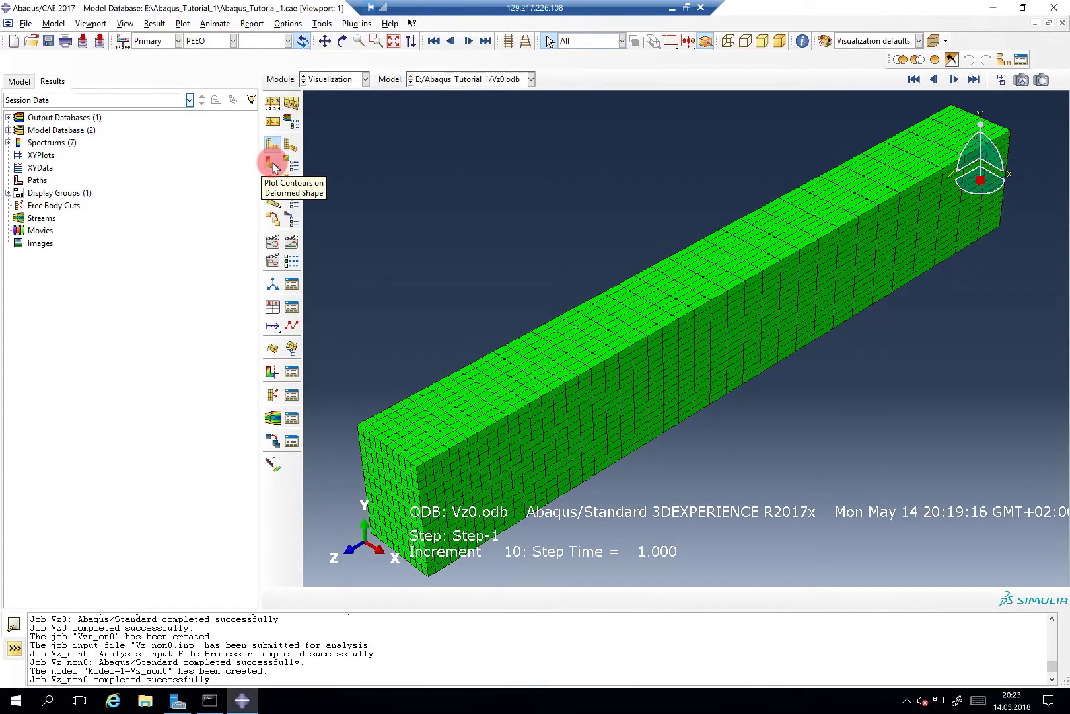
{"action": "left_click", "coordinate": [272, 164]}
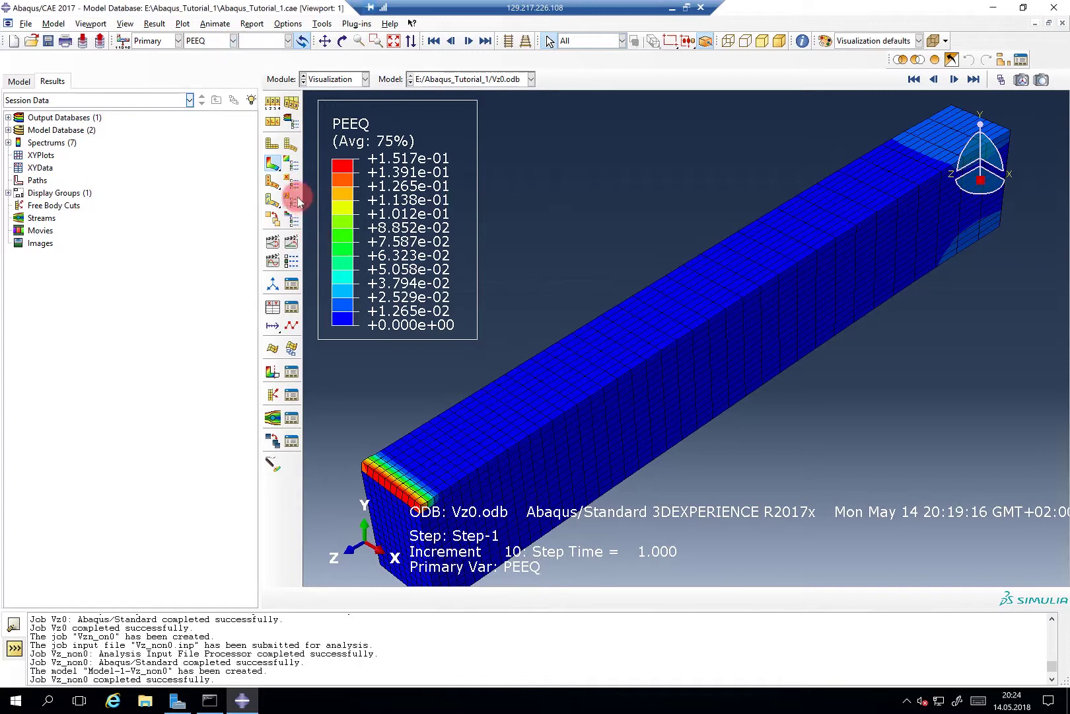
{"action": "left_click", "coordinate": [274, 165]}
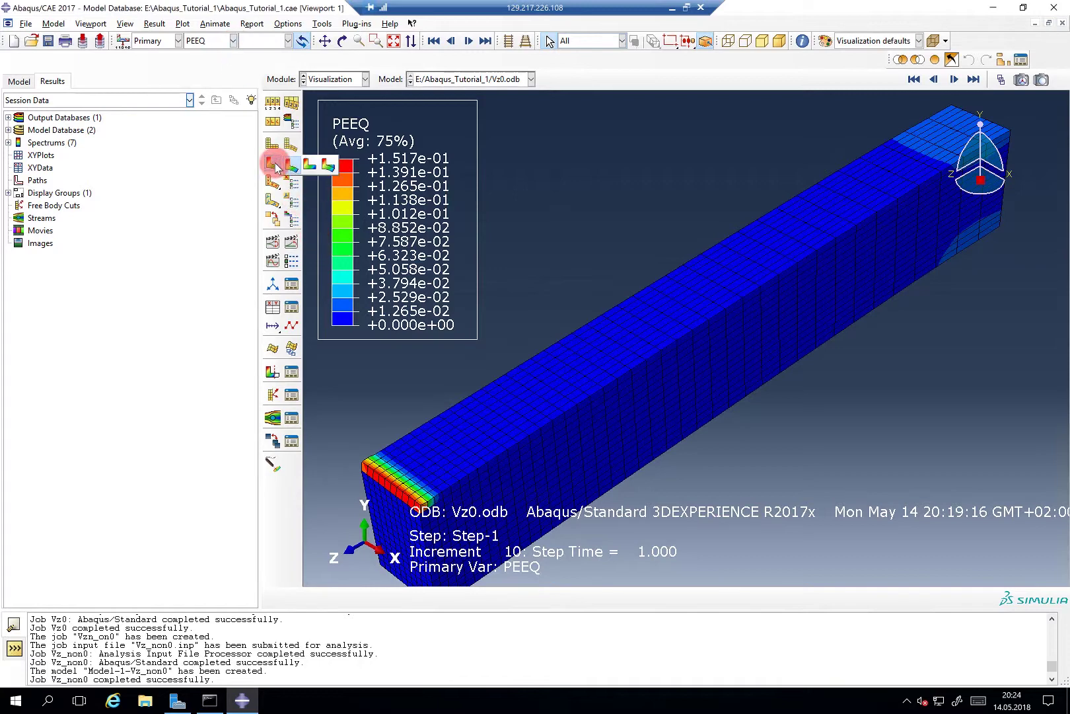
{"action": "left_click", "coordinate": [309, 166]}
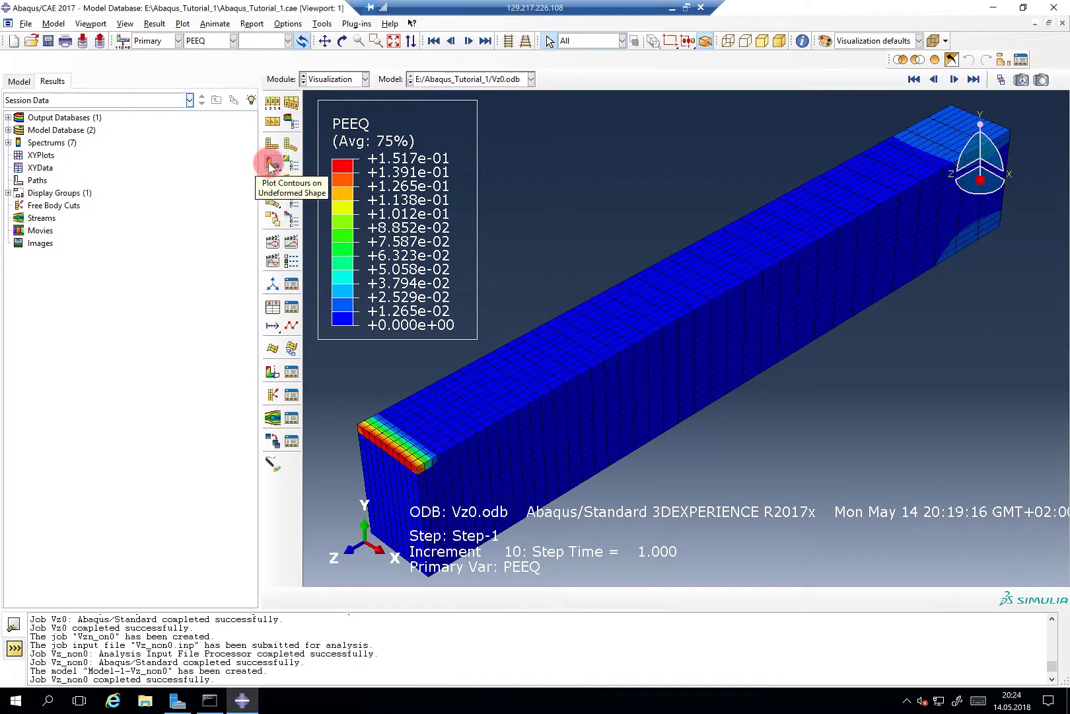
Step: Switch to PEEQ contours on the deformed beam and pan it up and right
{"action": "left_click_drag", "start_coordinate": [270, 166], "coordinate": [287, 168]}
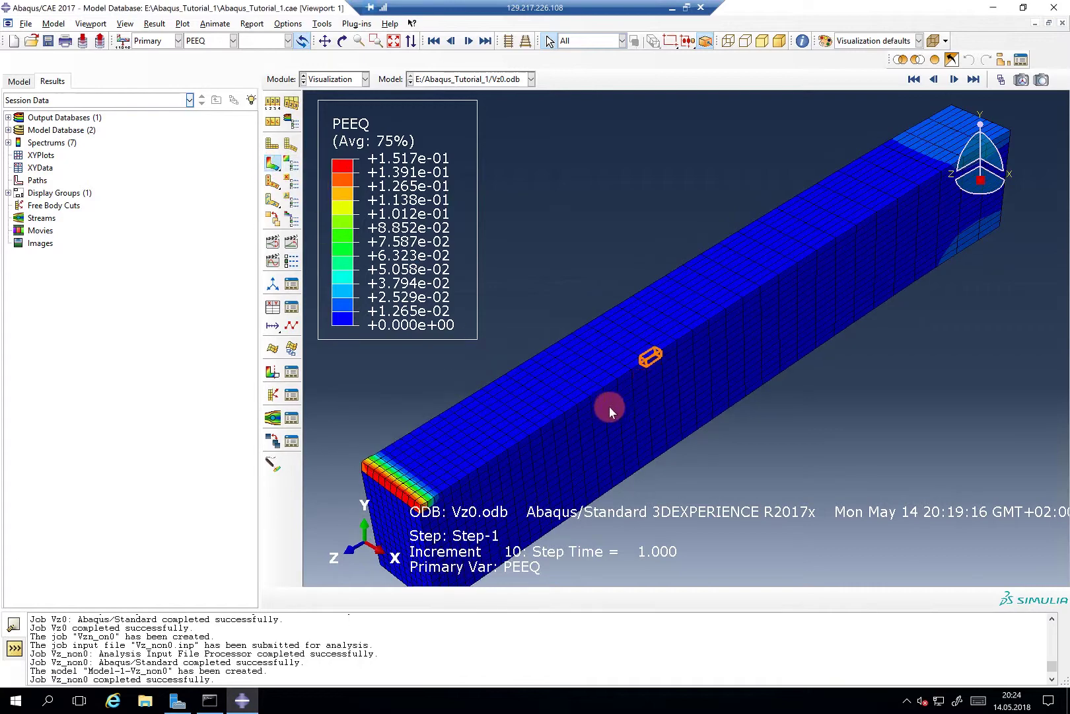
{"action": "key", "text": "F2"}
{"action": "left_click_drag", "start_coordinate": [559, 444], "coordinate": [624, 338]}
{"action": "scroll", "coordinate": [474, 409], "scroll_direction": "down", "scroll_amount": 5}
Step: Rotate and zoom the view to inspect the strained end of the beam
{"action": "key", "text": "F3"}
{"action": "mouse_move", "coordinate": [606, 389]}
{"action": "left_mouse_down"}
{"action": "mouse_move", "coordinate": [561, 351]}
{"action": "mouse_move", "coordinate": [599, 377]}
{"action": "left_mouse_up"}
{"action": "key", "text": "F2"}
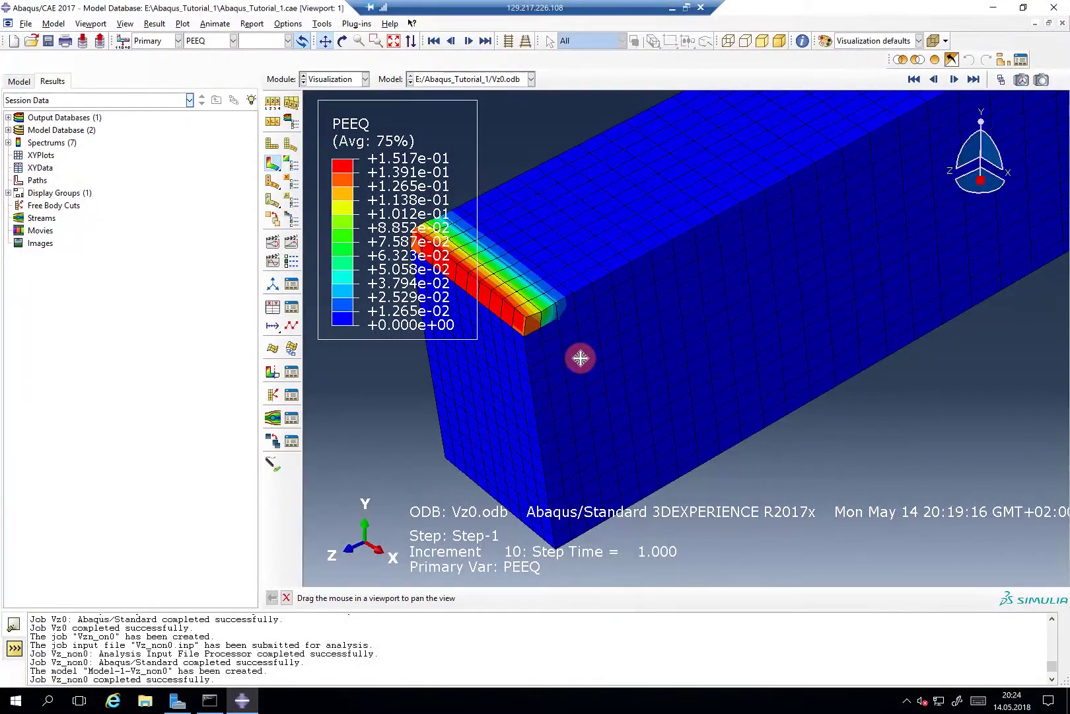
{"action": "scroll", "coordinate": [580, 357], "scroll_direction": "up", "scroll_amount": 5}
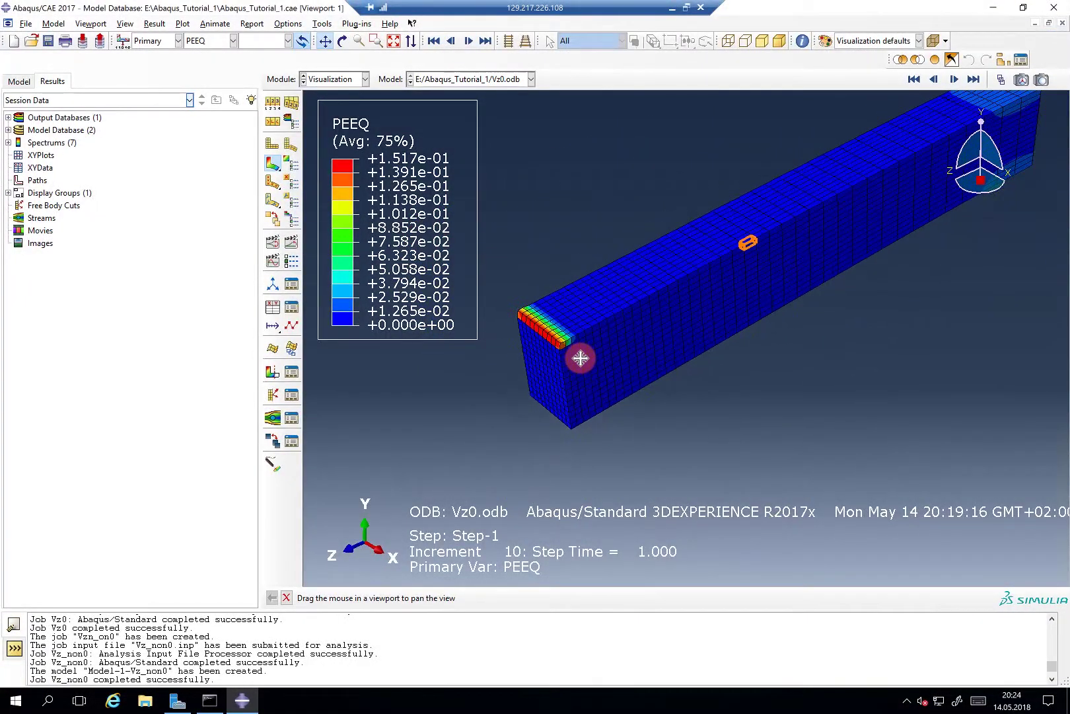
{"action": "scroll", "coordinate": [580, 357], "scroll_direction": "down", "scroll_amount": 2}
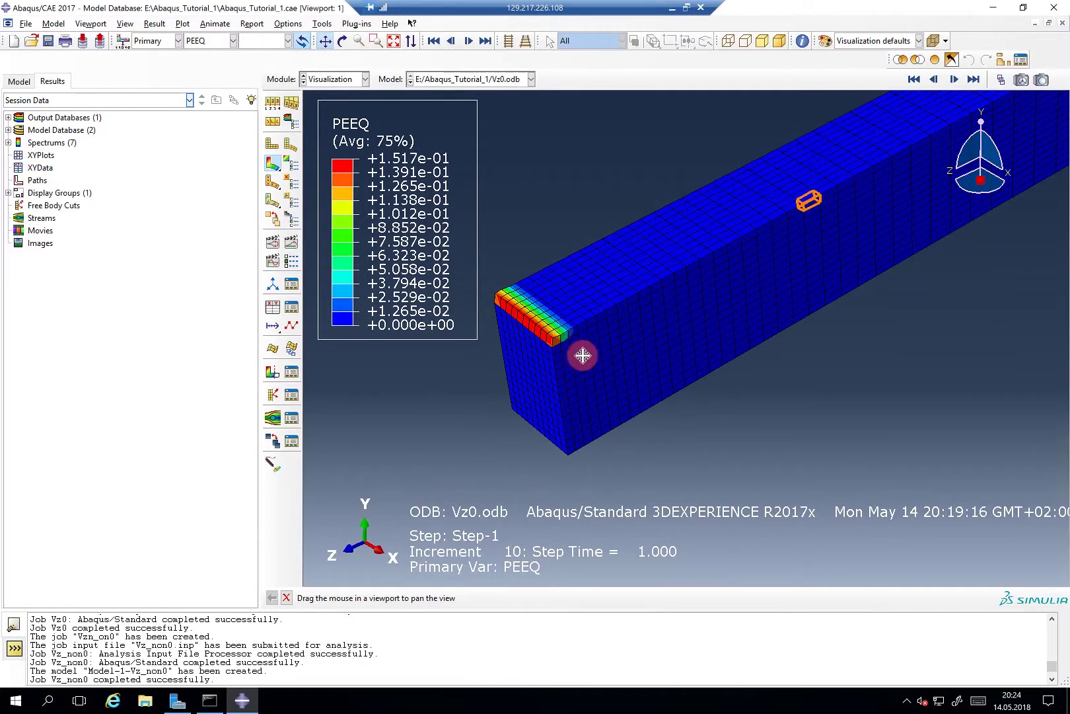
{"action": "scroll", "coordinate": [684, 321], "scroll_direction": "down", "scroll_amount": 1}
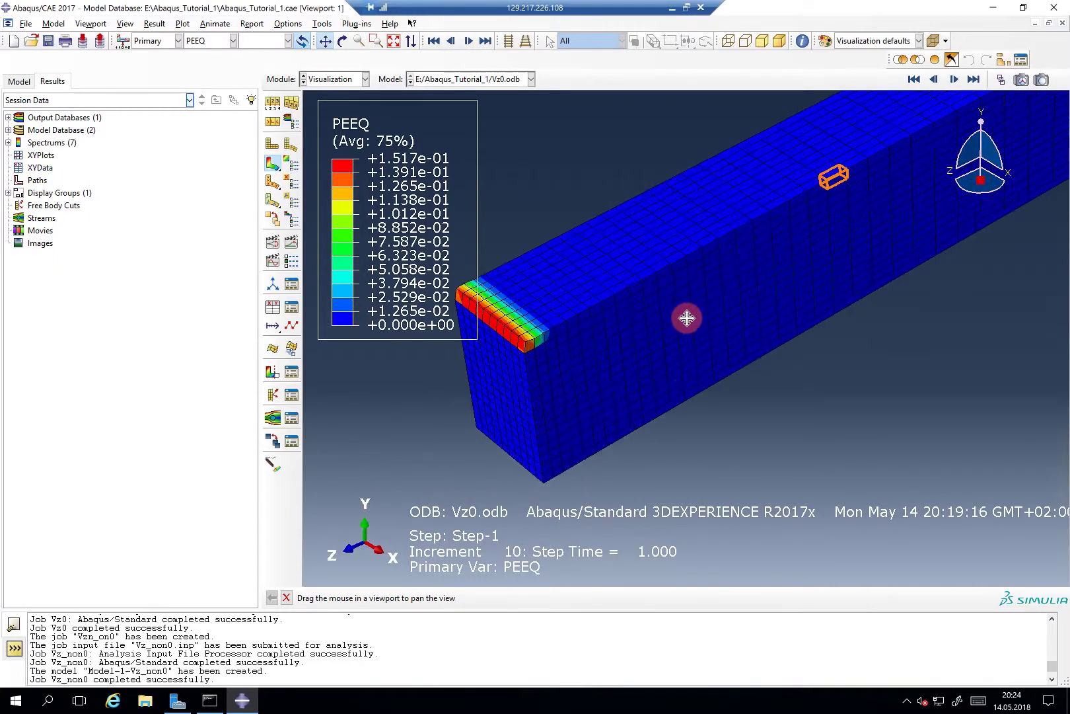
{"action": "scroll", "coordinate": [687, 318], "scroll_direction": "up", "scroll_amount": 3}
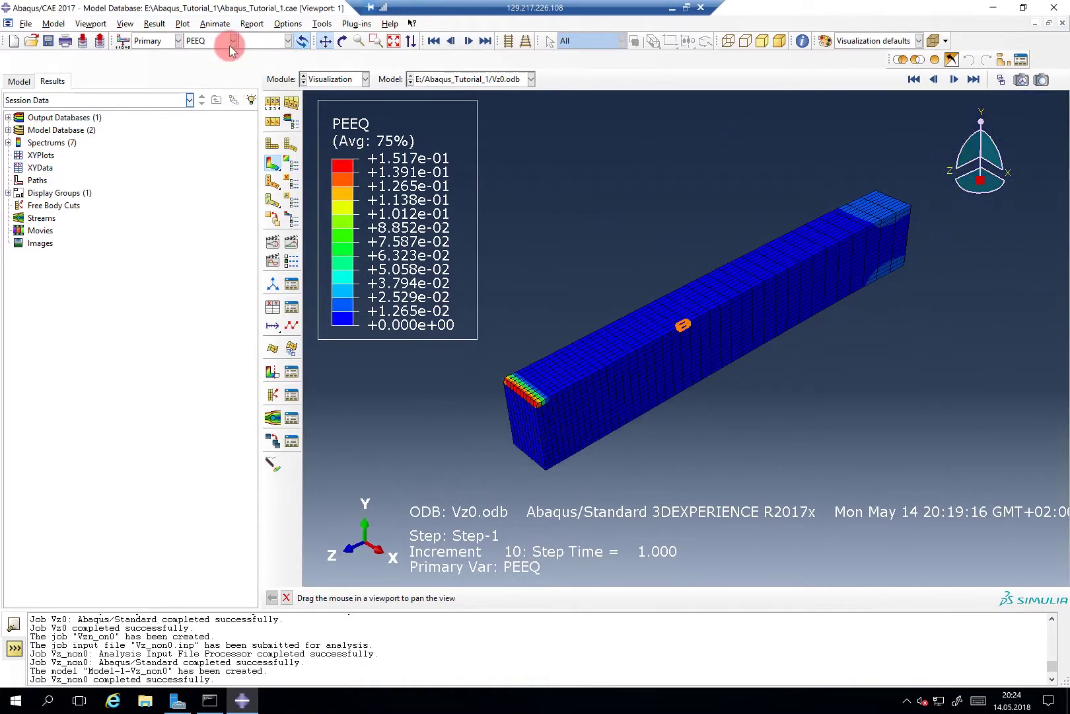
Step: Choose stress S as the field output and browse its invariant list
{"action": "left_click", "coordinate": [231, 45]}
{"action": "left_click", "coordinate": [212, 127]}
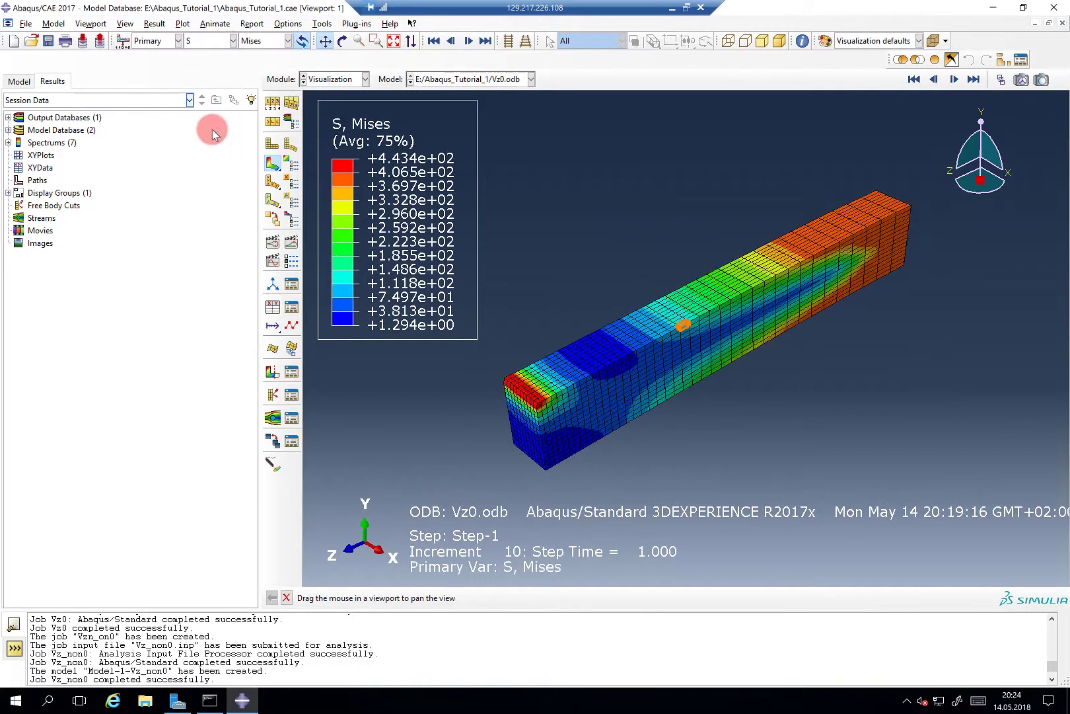
{"action": "left_click", "coordinate": [288, 41]}
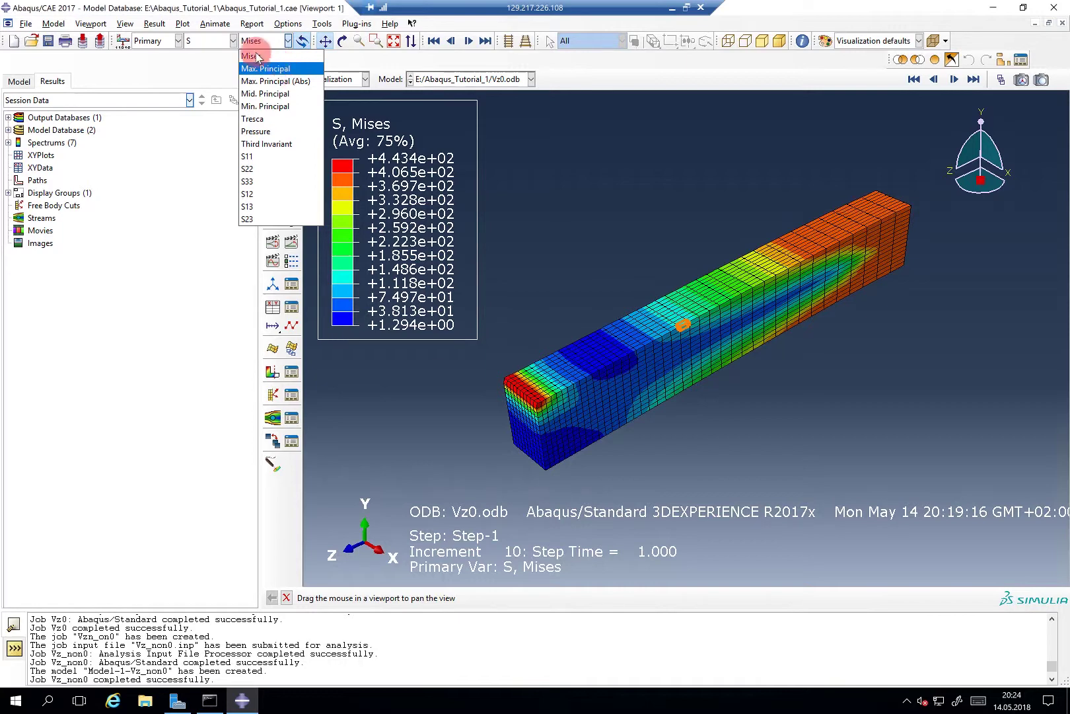
{"action": "left_click", "coordinate": [258, 42]}
{"action": "left_click", "coordinate": [258, 43]}
{"action": "left_click", "coordinate": [257, 44]}
{"action": "left_click", "coordinate": [194, 42]}
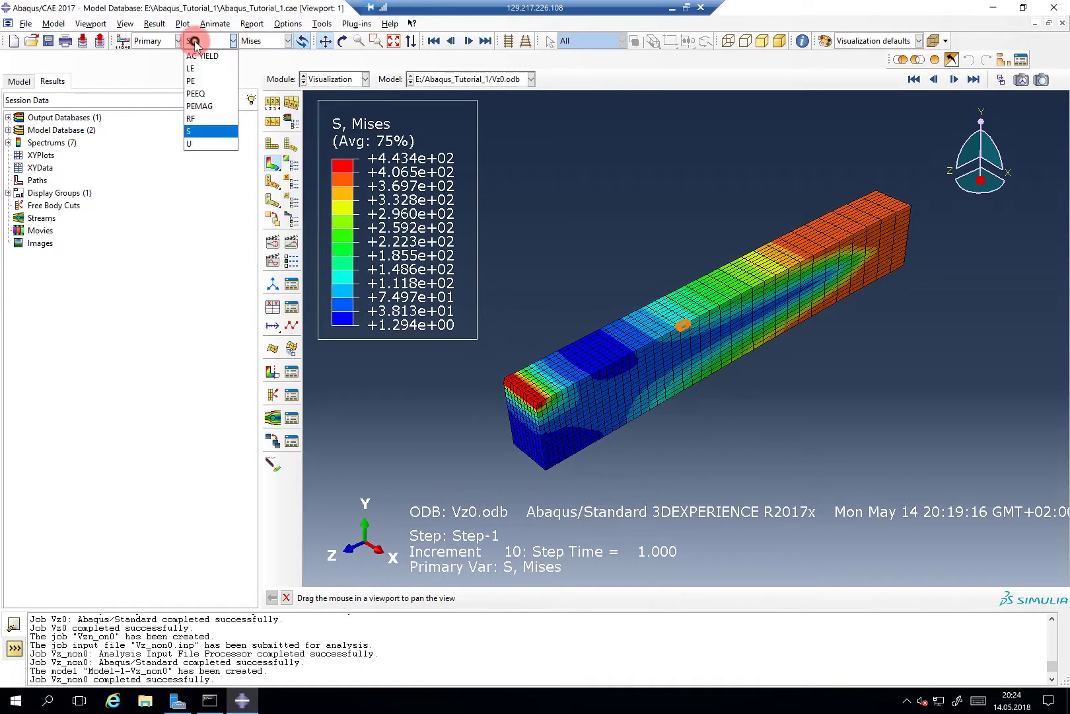
{"action": "left_click", "coordinate": [209, 131]}
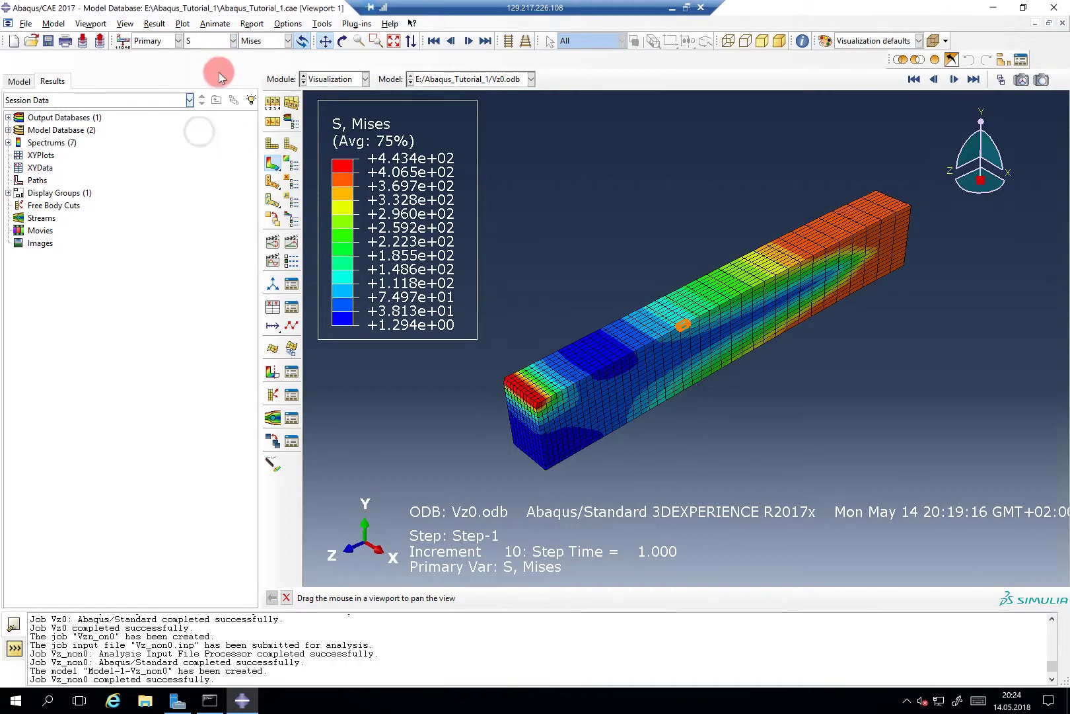
Step: Try the Pressure invariant, then settle on Mises for the deformed-shape contour
{"action": "left_click", "coordinate": [251, 44]}
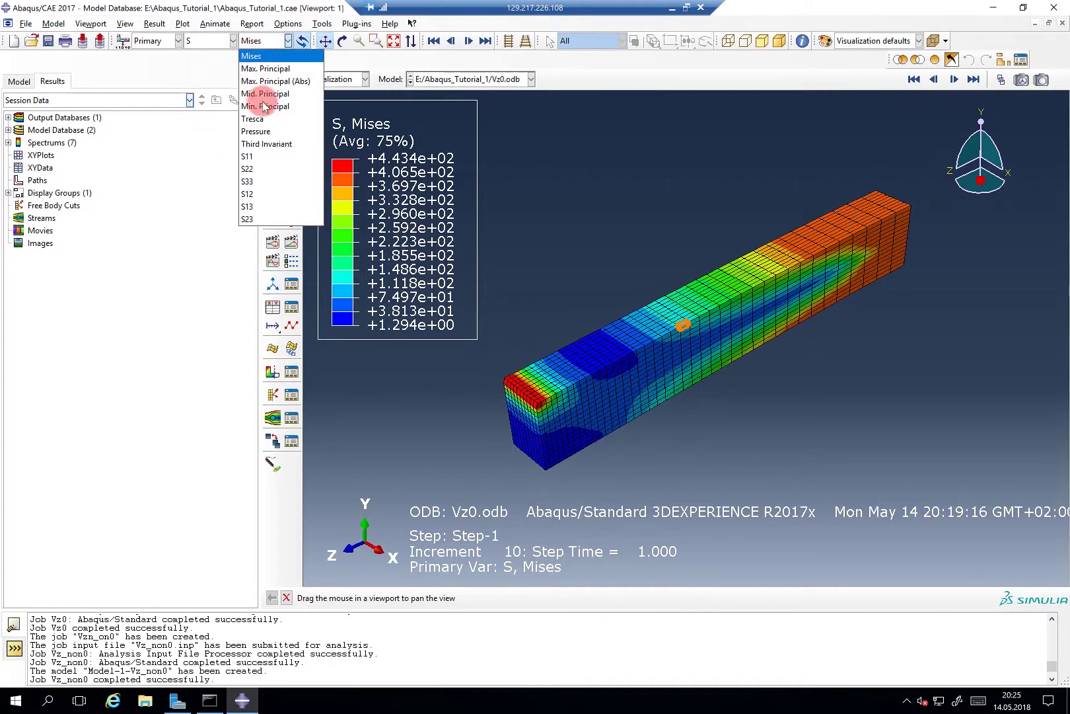
{"action": "left_click", "coordinate": [267, 132]}
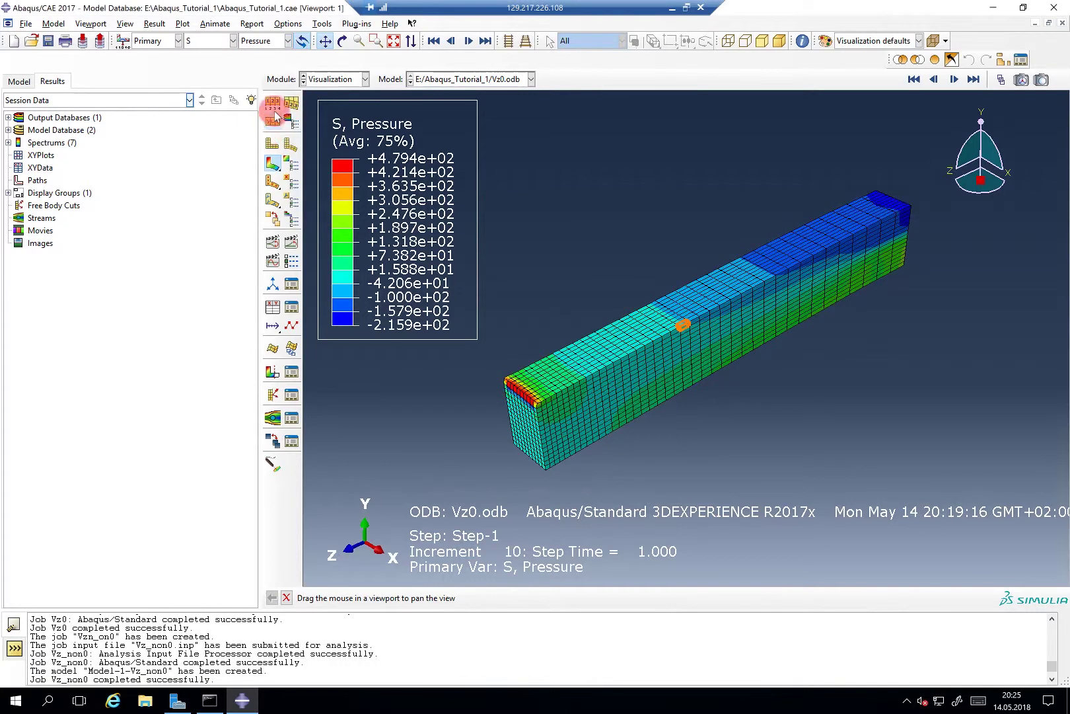
{"action": "left_click", "coordinate": [277, 41]}
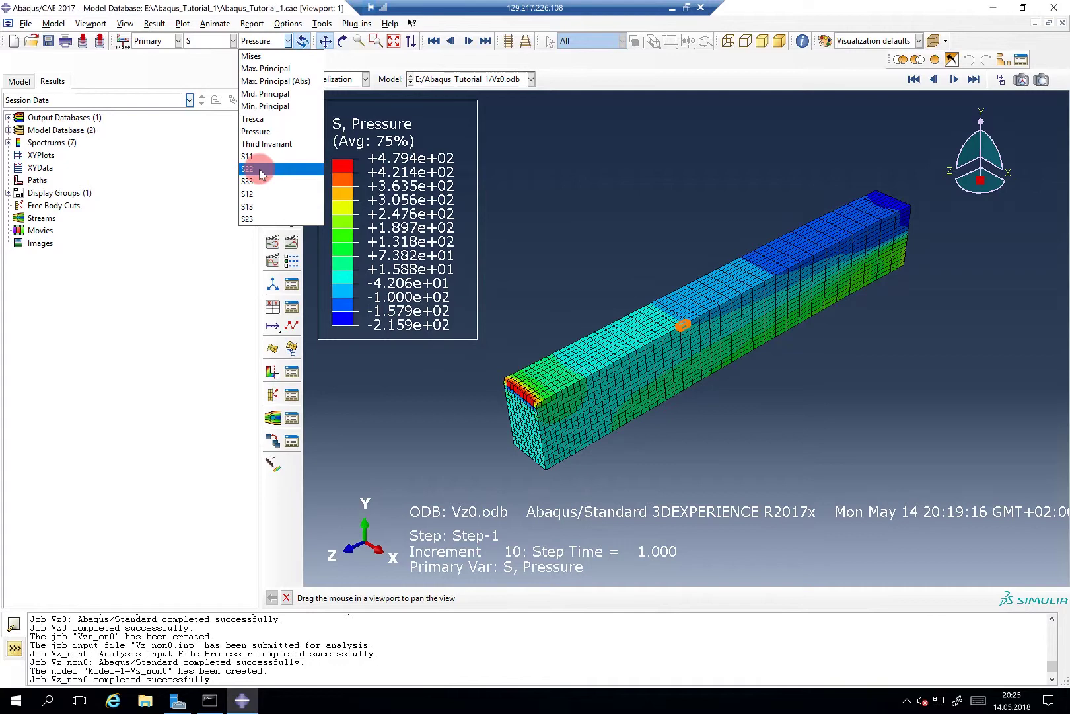
{"action": "left_click", "coordinate": [267, 57]}
{"action": "left_click", "coordinate": [730, 439]}
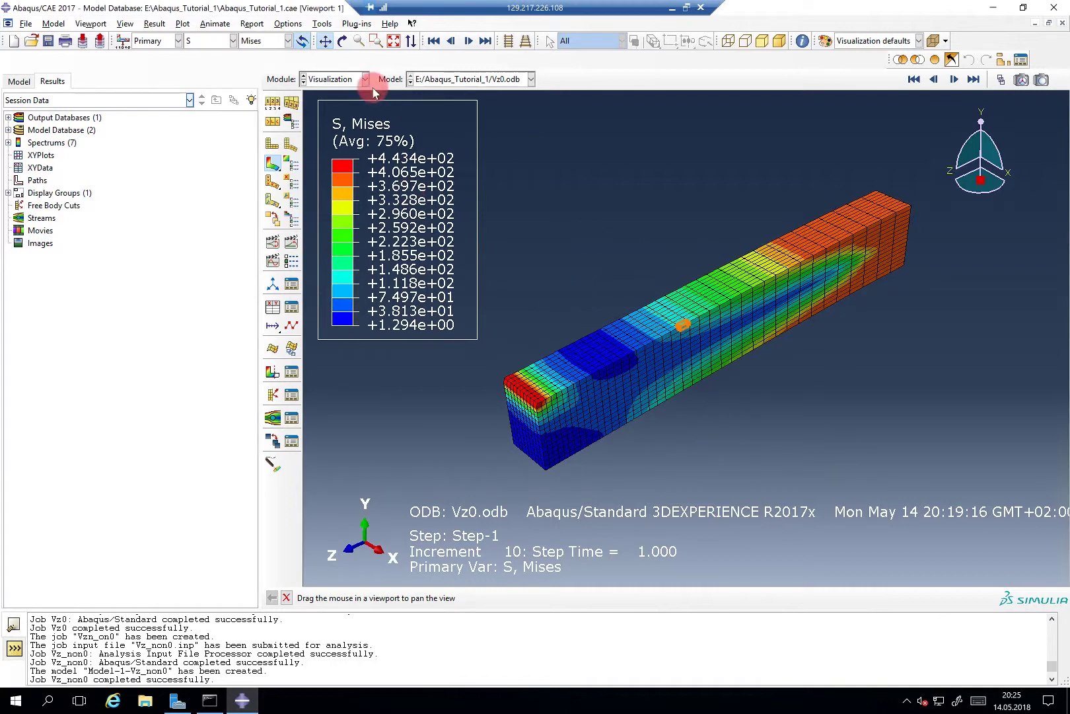
Step: Plot U2 displacement as symbols on the deformed beam
{"action": "mouse_move", "coordinate": [740, 307]}
{"action": "left_mouse_down"}
{"action": "mouse_move", "coordinate": [788, 304]}
{"action": "mouse_move", "coordinate": [713, 310]}
{"action": "mouse_move", "coordinate": [781, 306]}
{"action": "mouse_move", "coordinate": [759, 306]}
{"action": "left_mouse_up"}
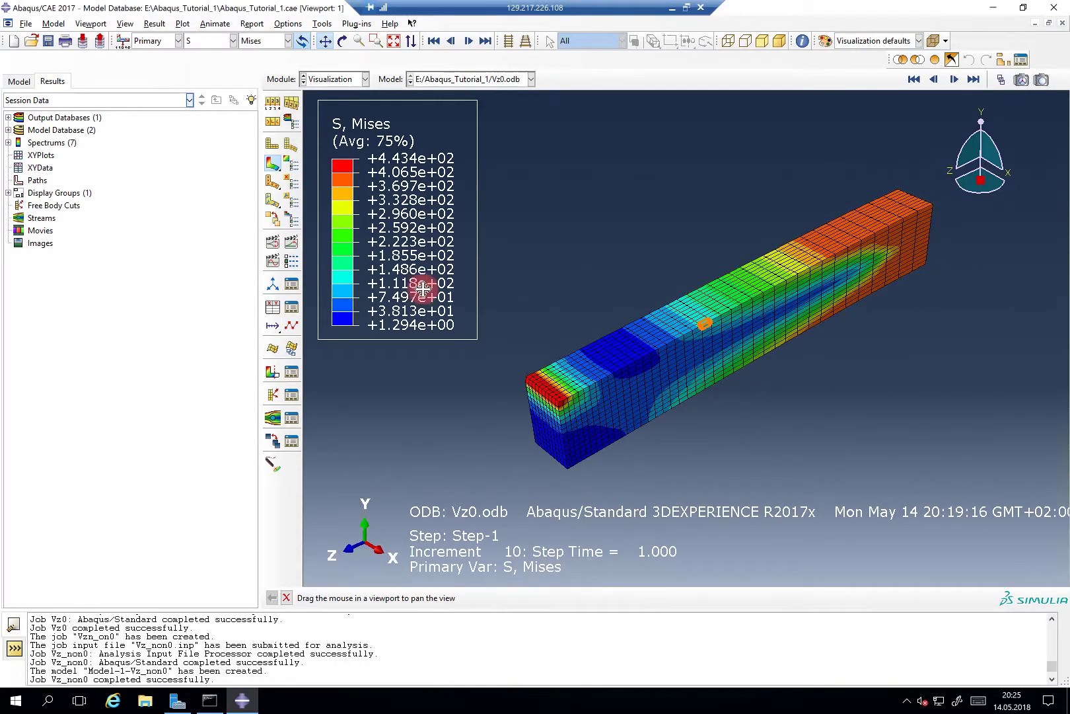
{"action": "left_click", "coordinate": [273, 187]}
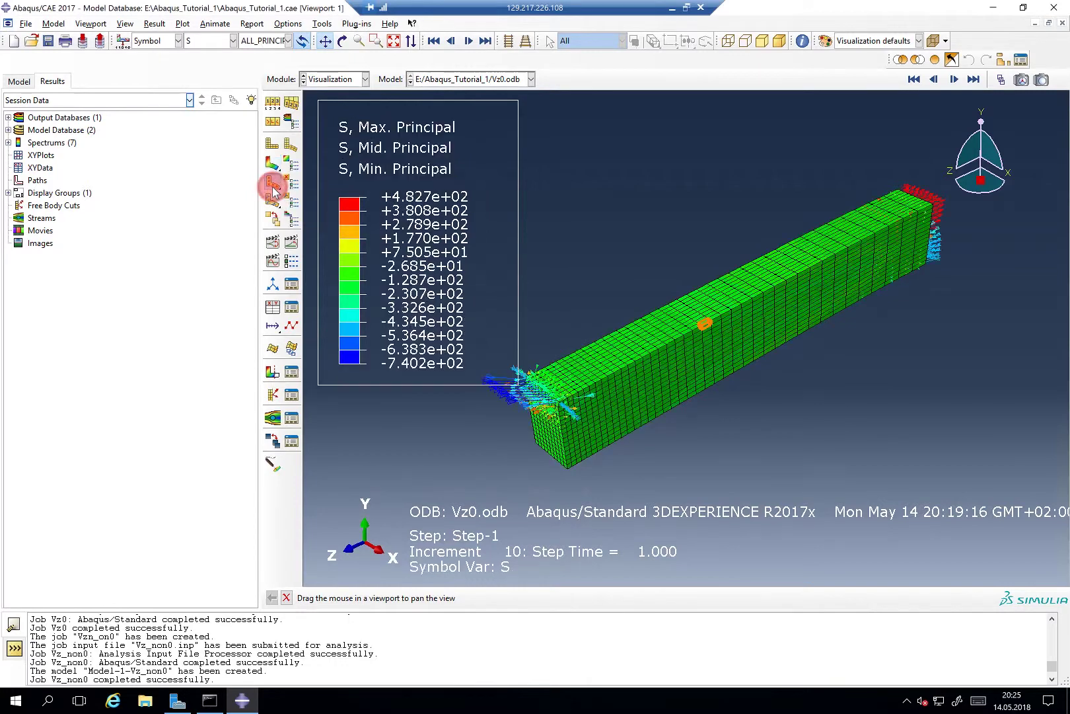
{"action": "left_click", "coordinate": [218, 42]}
{"action": "left_click", "coordinate": [212, 105]}
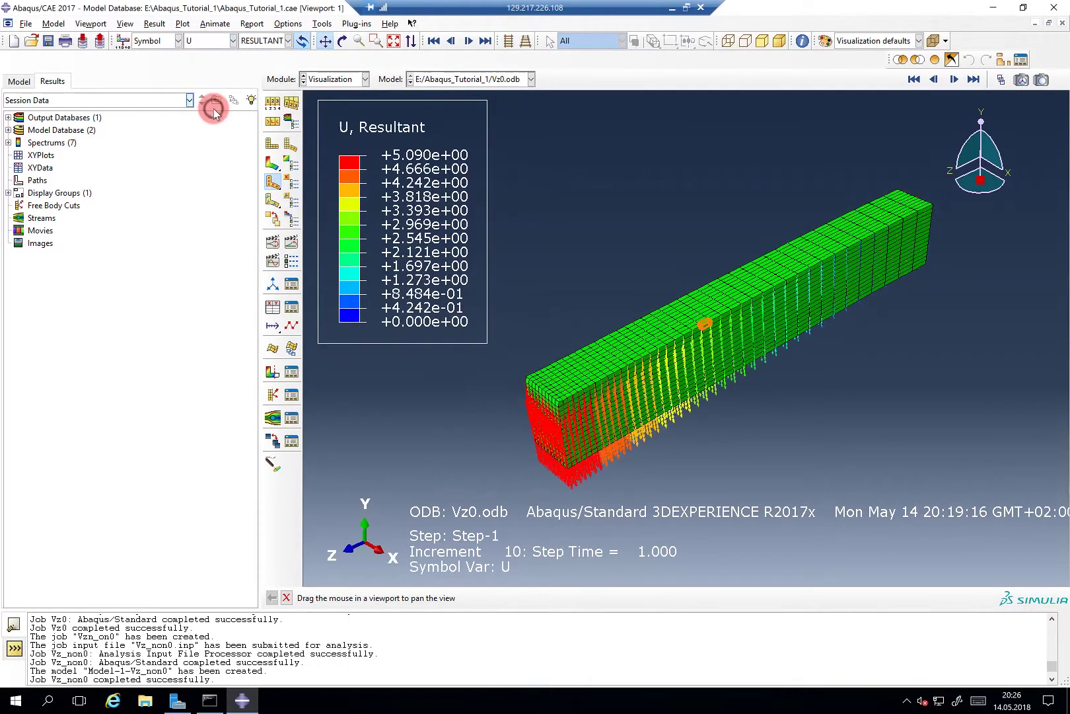
{"action": "left_click", "coordinate": [264, 40]}
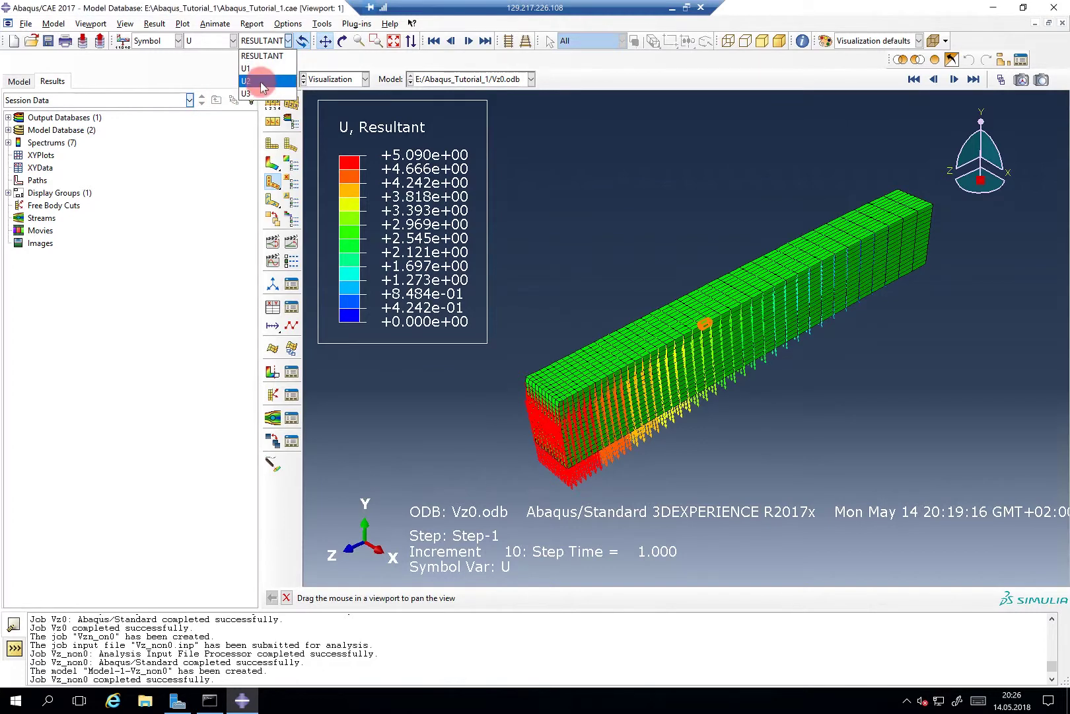
{"action": "left_click", "coordinate": [262, 82]}
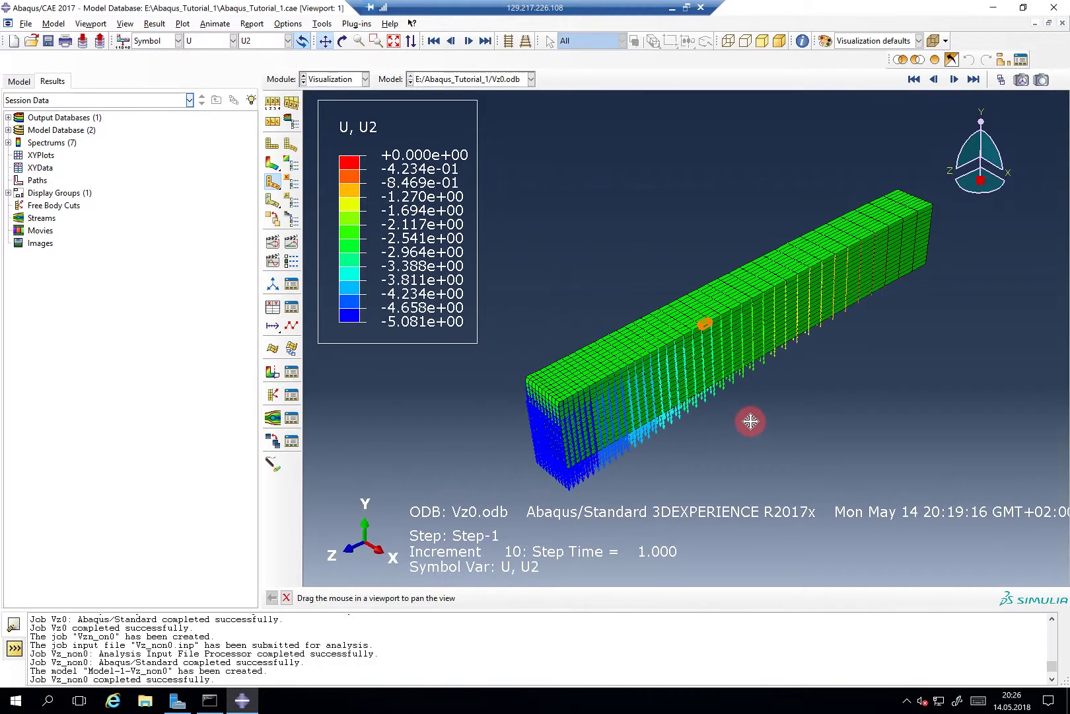
Step: Orbit to view the U2 symbols from the side, then pick stress S as output
{"action": "key", "text": "F3"}
{"action": "left_click_drag", "start_coordinate": [745, 418], "coordinate": [661, 314]}
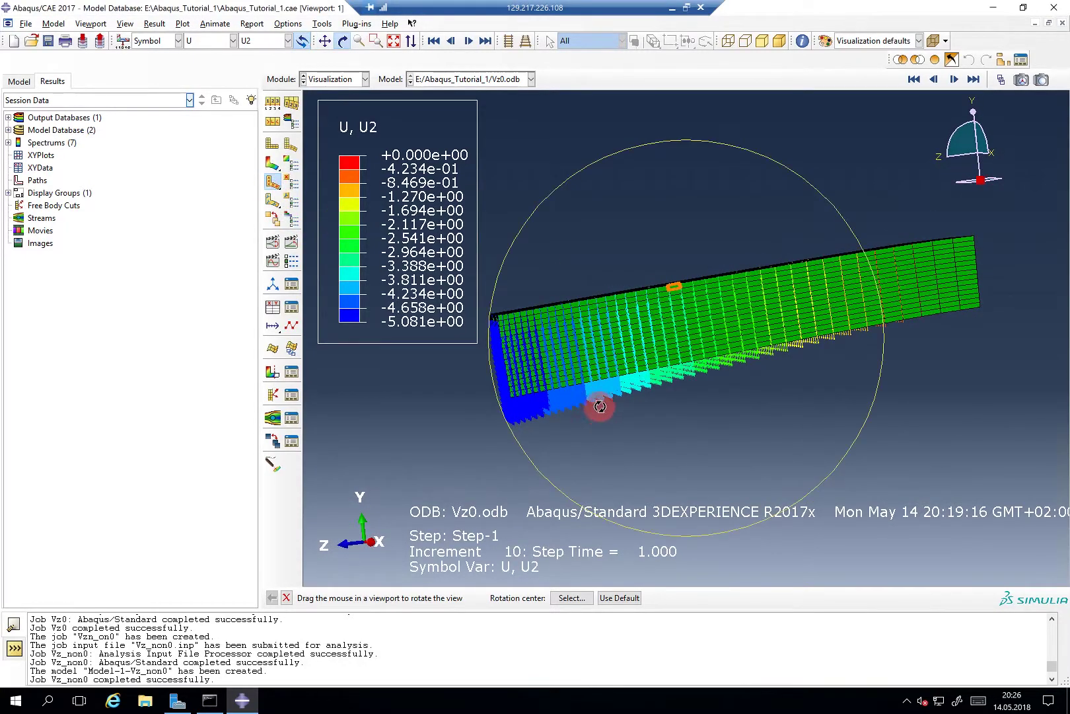
{"action": "left_click_drag", "start_coordinate": [615, 401], "coordinate": [724, 363]}
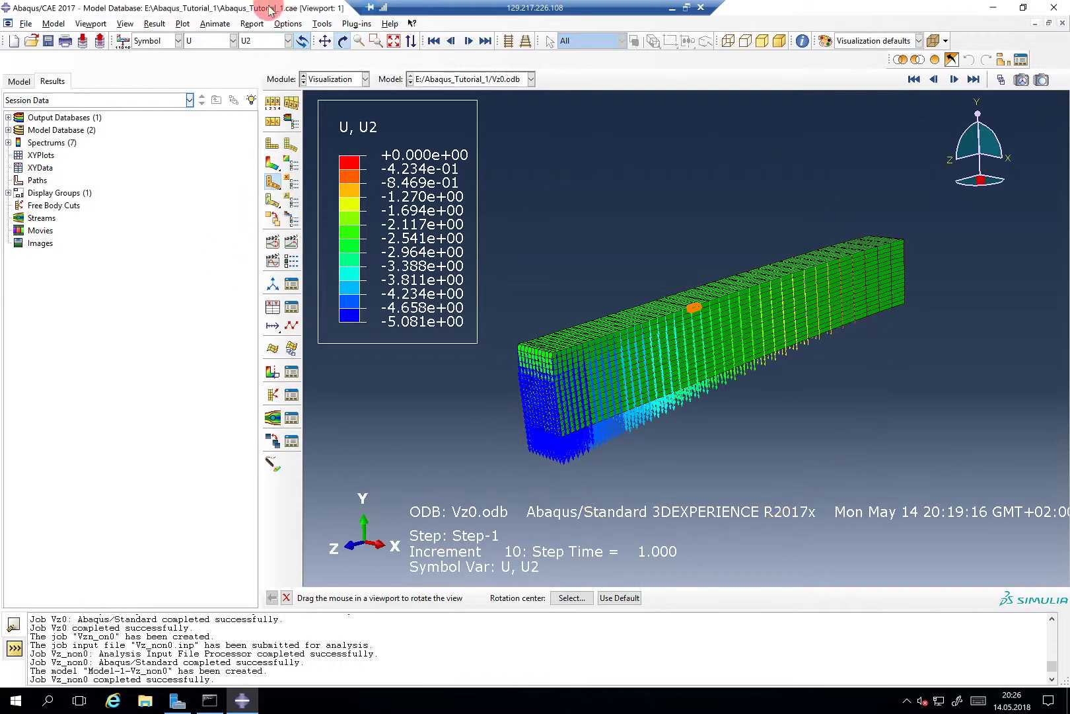
{"action": "left_click", "coordinate": [233, 41]}
{"action": "left_click", "coordinate": [188, 93]}
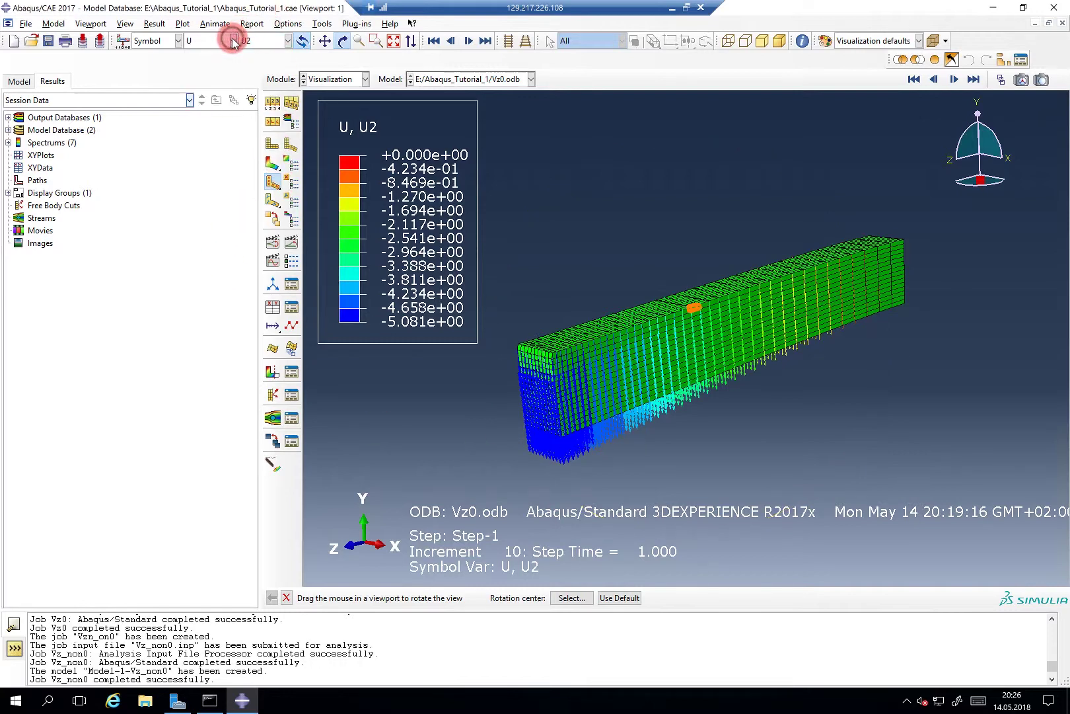
Step: Restore the Mises contour and start new XY data from ODB field output
{"action": "left_click", "coordinate": [269, 167]}
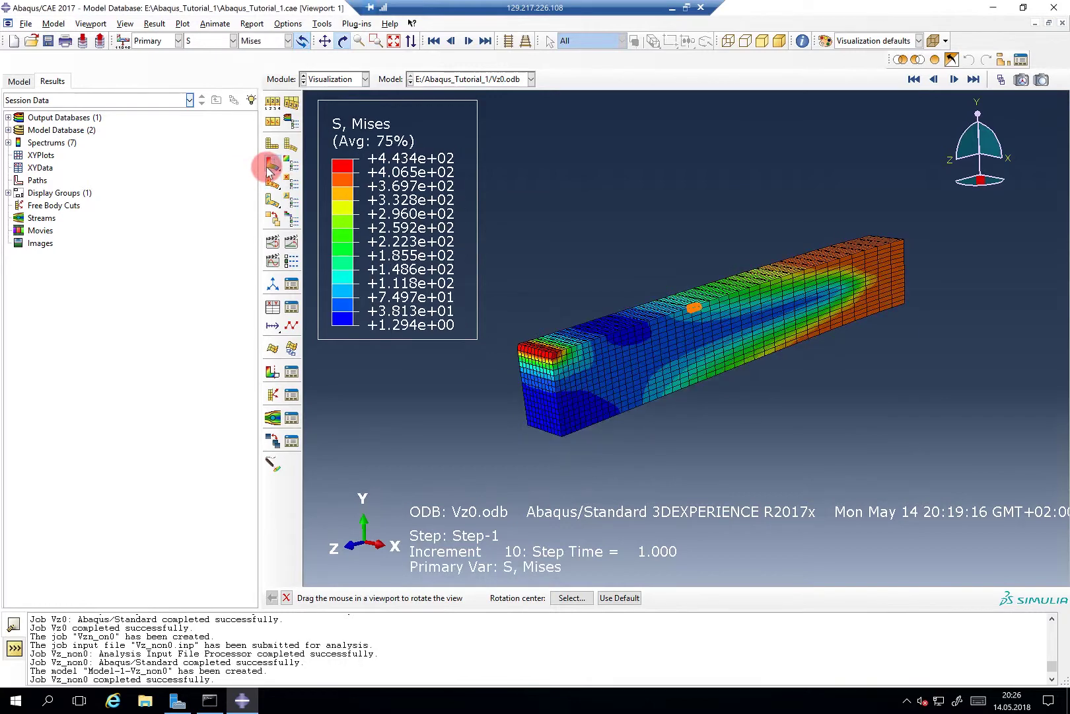
{"action": "mouse_move", "coordinate": [777, 342]}
{"action": "left_mouse_down"}
{"action": "mouse_move", "coordinate": [720, 350]}
{"action": "mouse_move", "coordinate": [779, 362]}
{"action": "left_mouse_up"}
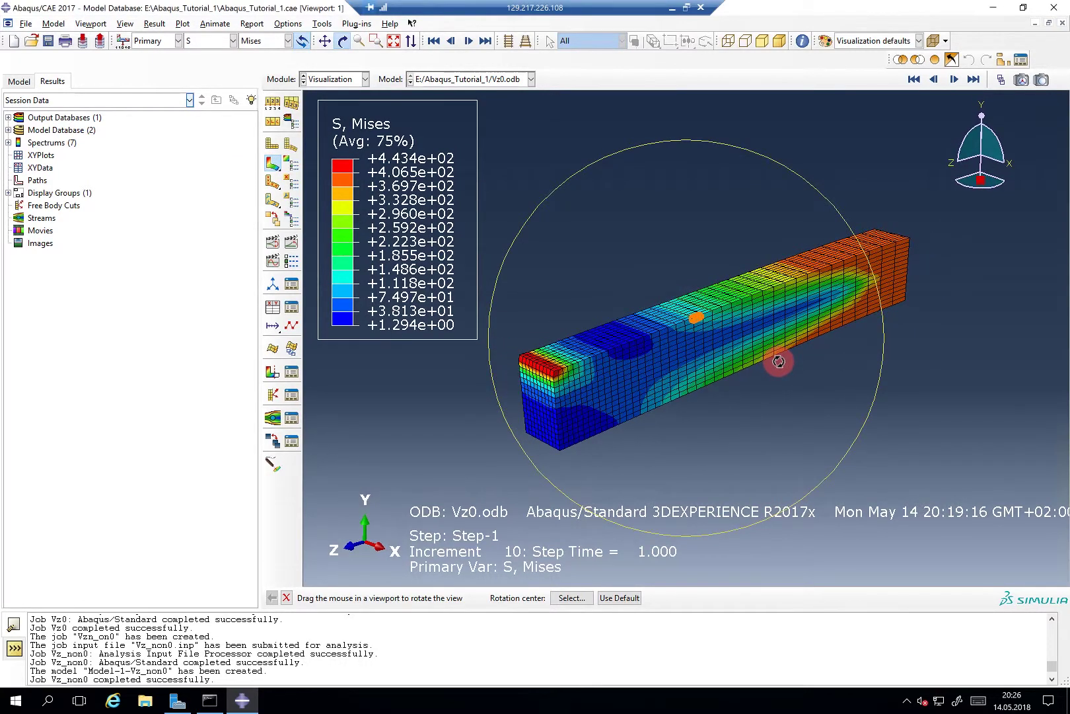
{"action": "double_click", "coordinate": [41, 168]}
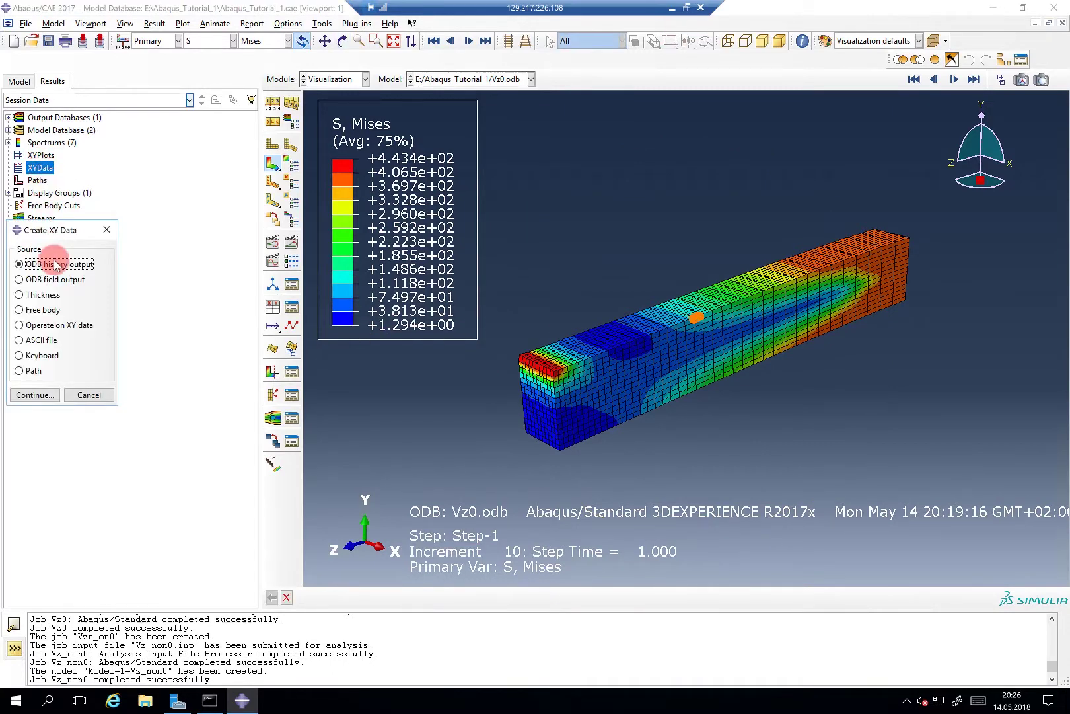
{"action": "left_click", "coordinate": [55, 280]}
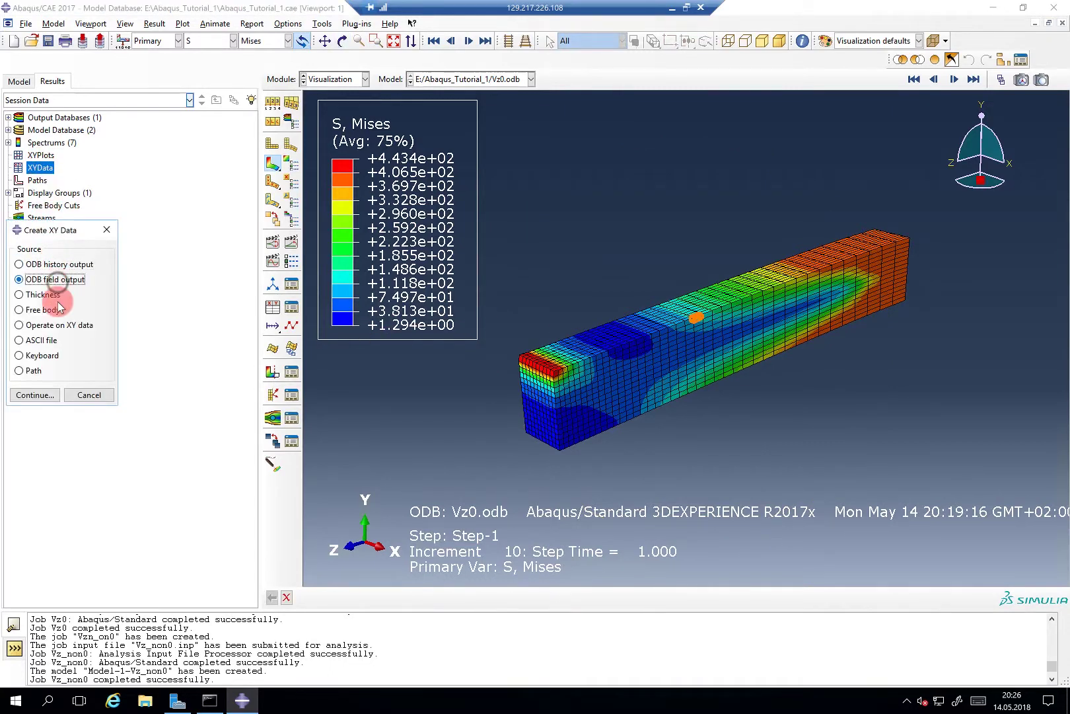
{"action": "left_click", "coordinate": [41, 396]}
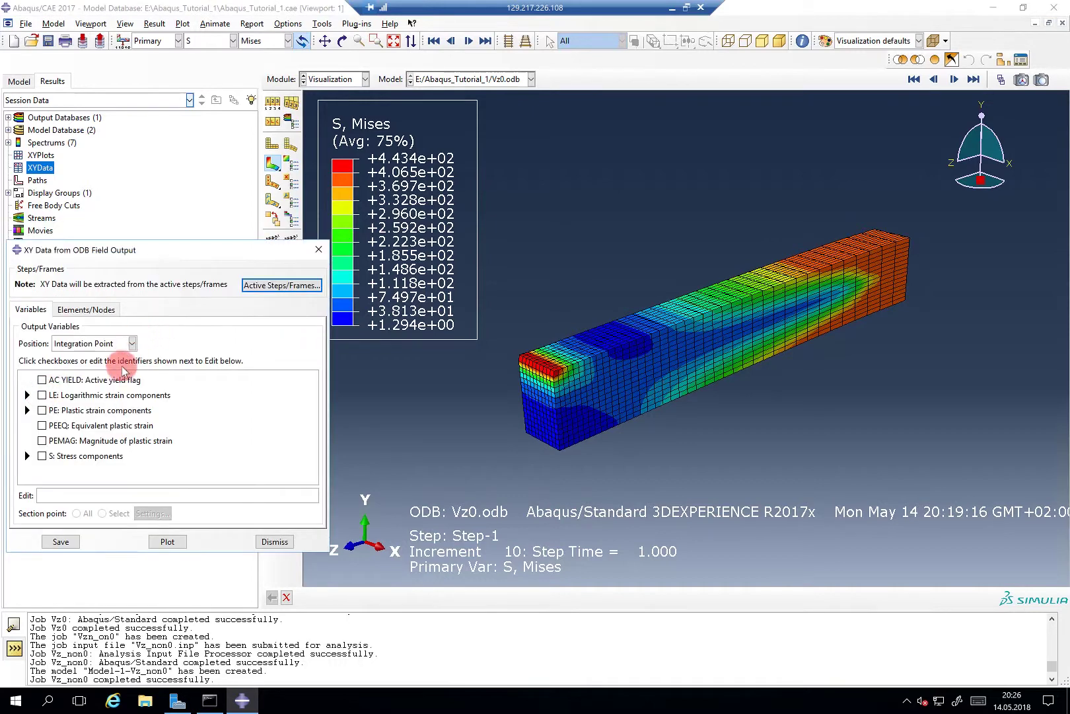
{"action": "left_click", "coordinate": [60, 410]}
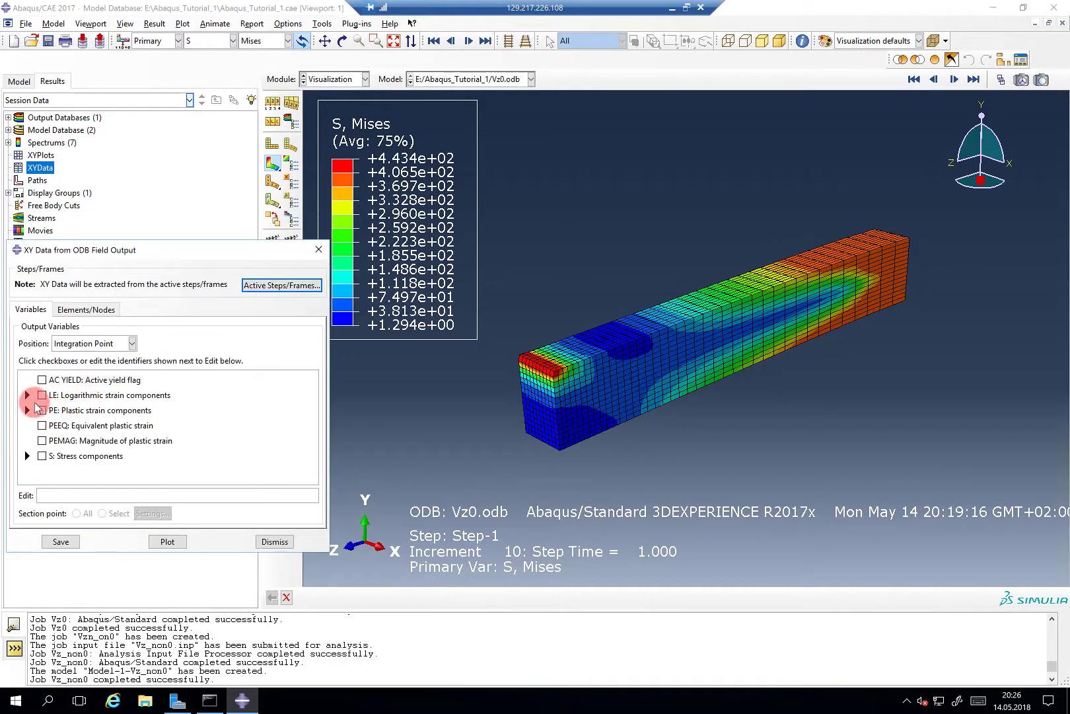
Step: Set the output position to Unique Nodal and tick displacement component U2
{"action": "left_click", "coordinate": [67, 344]}
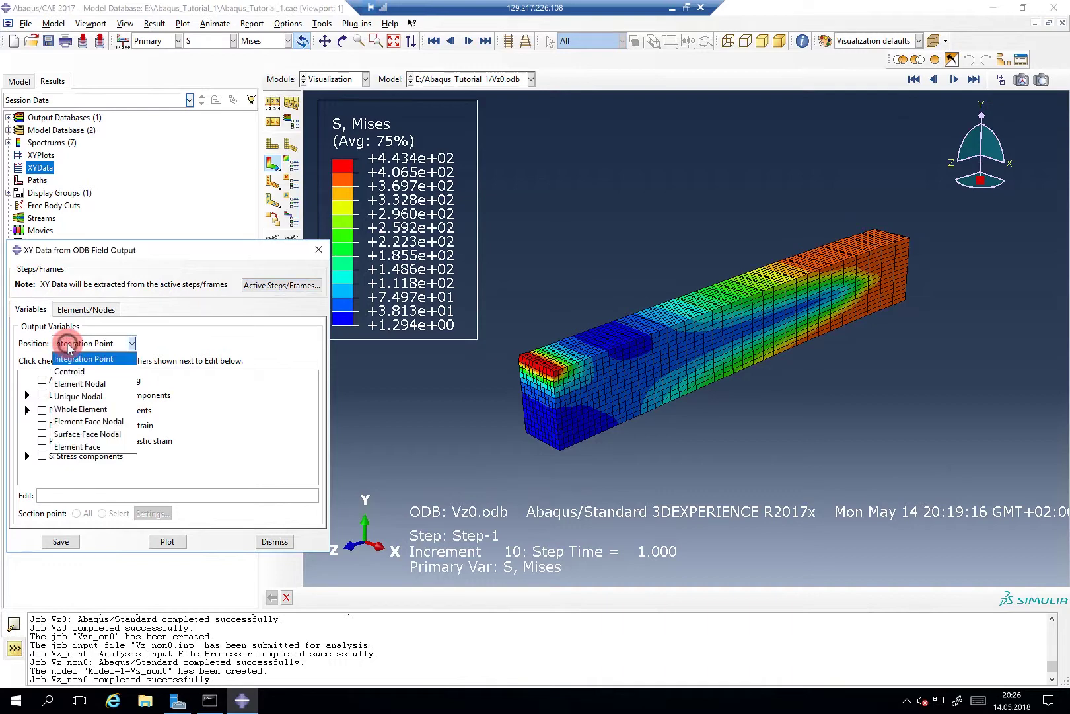
{"action": "left_click", "coordinate": [88, 375]}
{"action": "left_click", "coordinate": [86, 343]}
{"action": "left_click", "coordinate": [89, 386]}
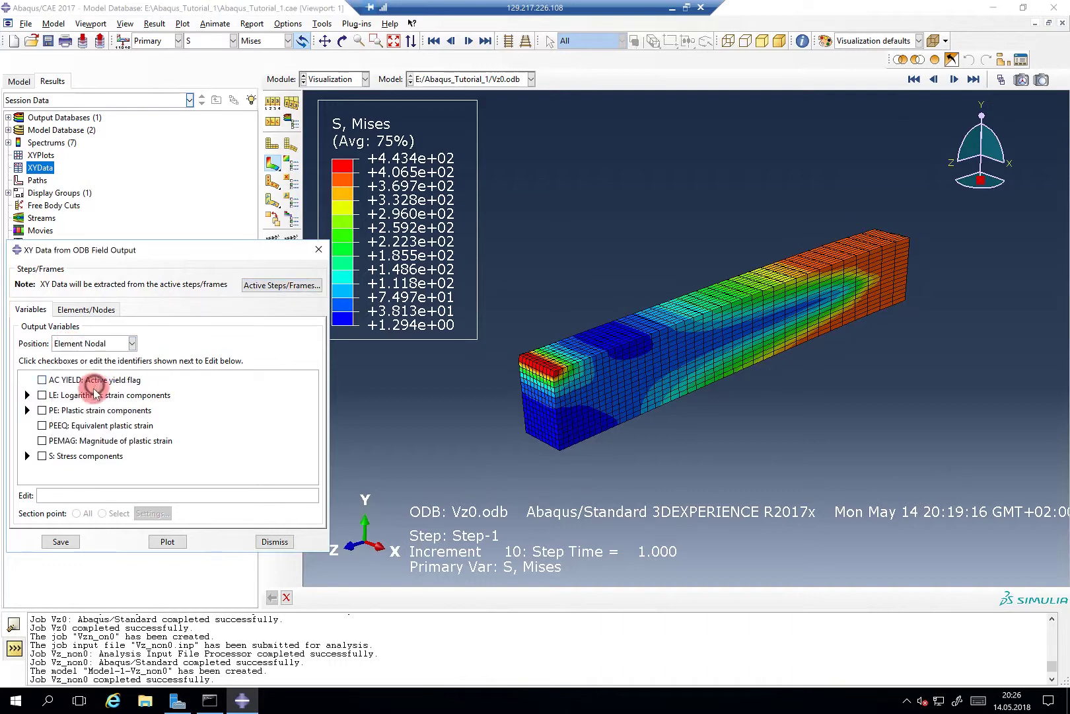
{"action": "left_click", "coordinate": [86, 343]}
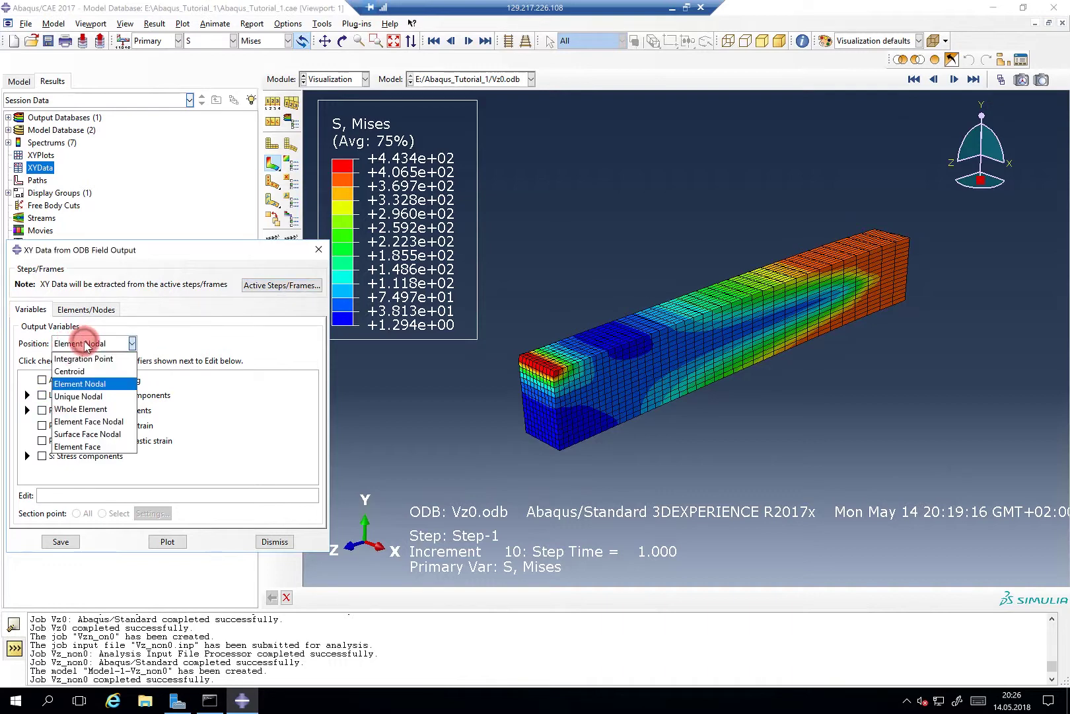
{"action": "left_click", "coordinate": [97, 396]}
{"action": "scroll", "coordinate": [98, 413], "scroll_direction": "down", "scroll_amount": 2}
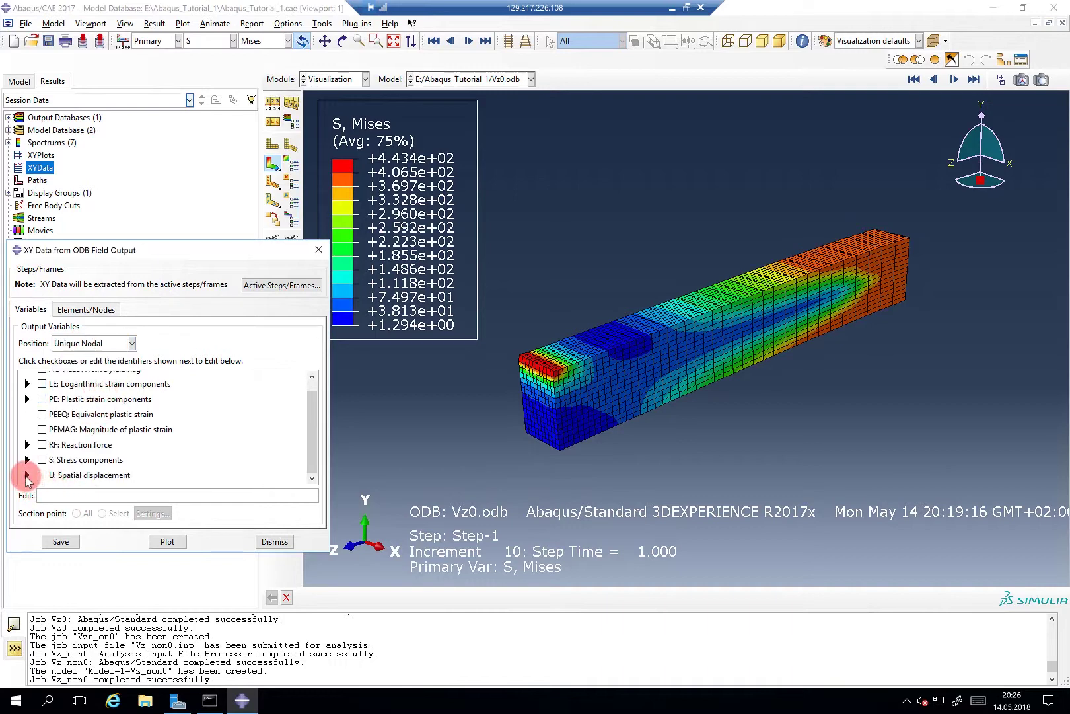
{"action": "left_click", "coordinate": [26, 475]}
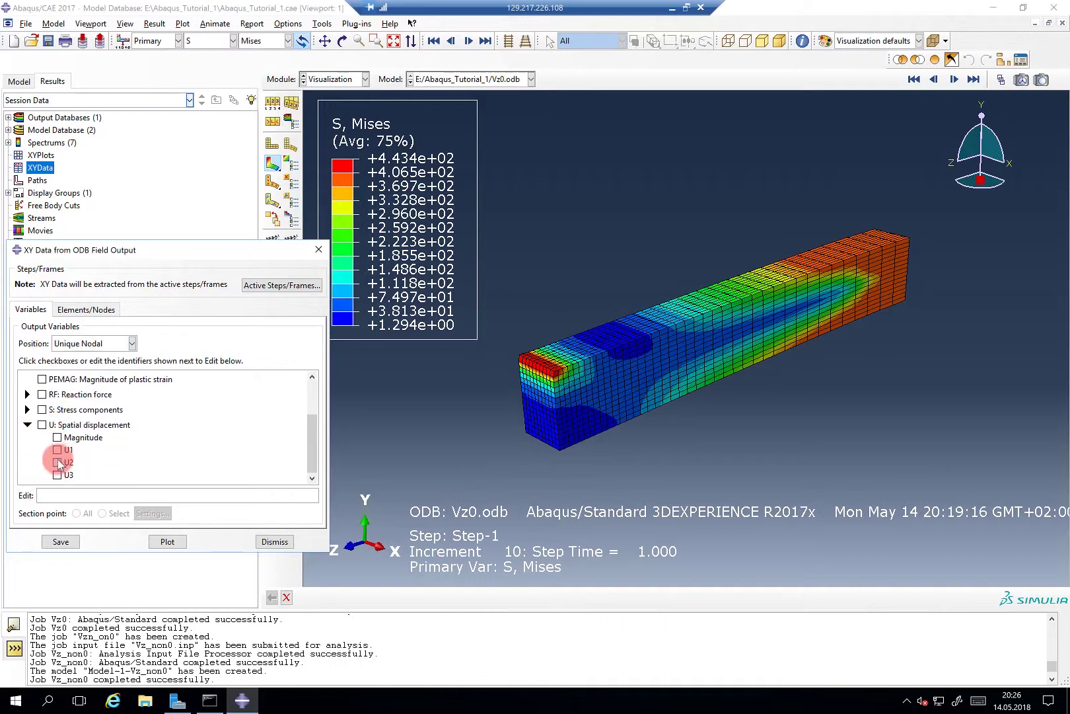
{"action": "left_click", "coordinate": [57, 463]}
Step: Pick corner node 6576 on the beam end and plot its U2 over time
{"action": "left_click", "coordinate": [76, 307]}
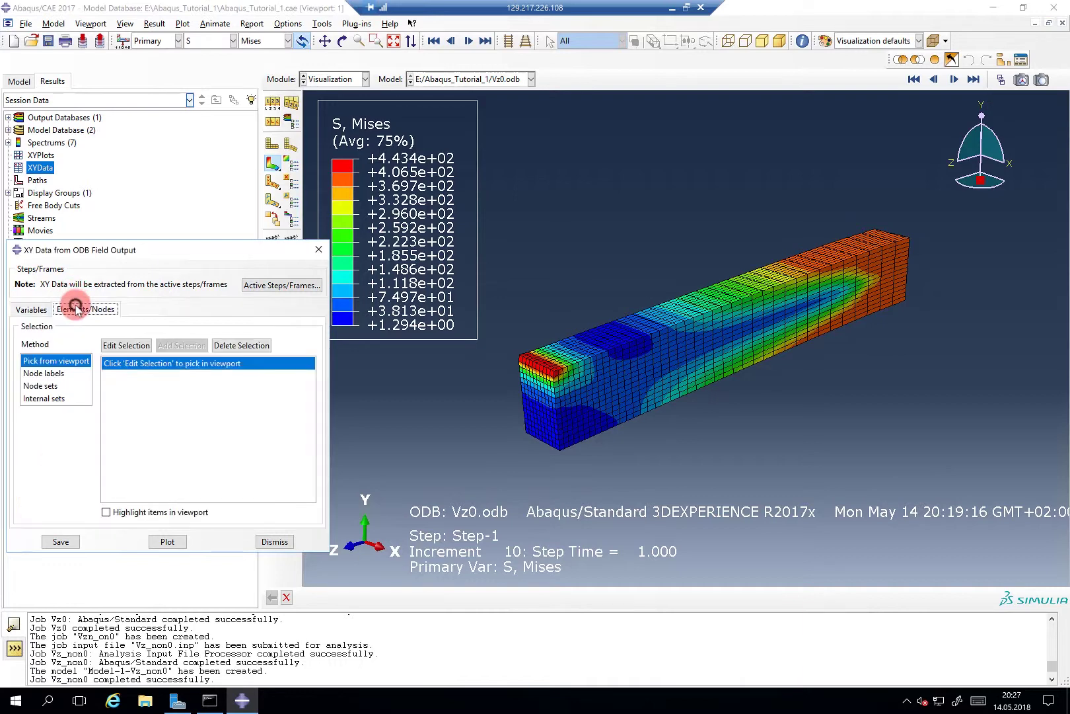
{"action": "left_click", "coordinate": [114, 342]}
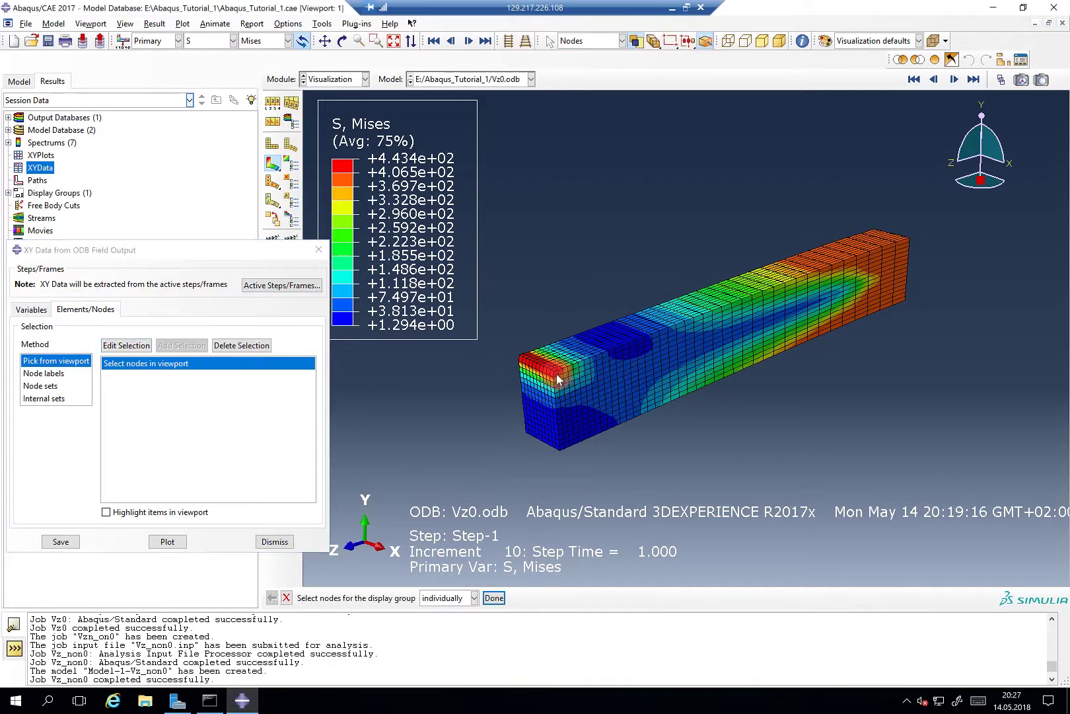
{"action": "left_click", "coordinate": [481, 401]}
{"action": "left_click", "coordinate": [173, 542]}
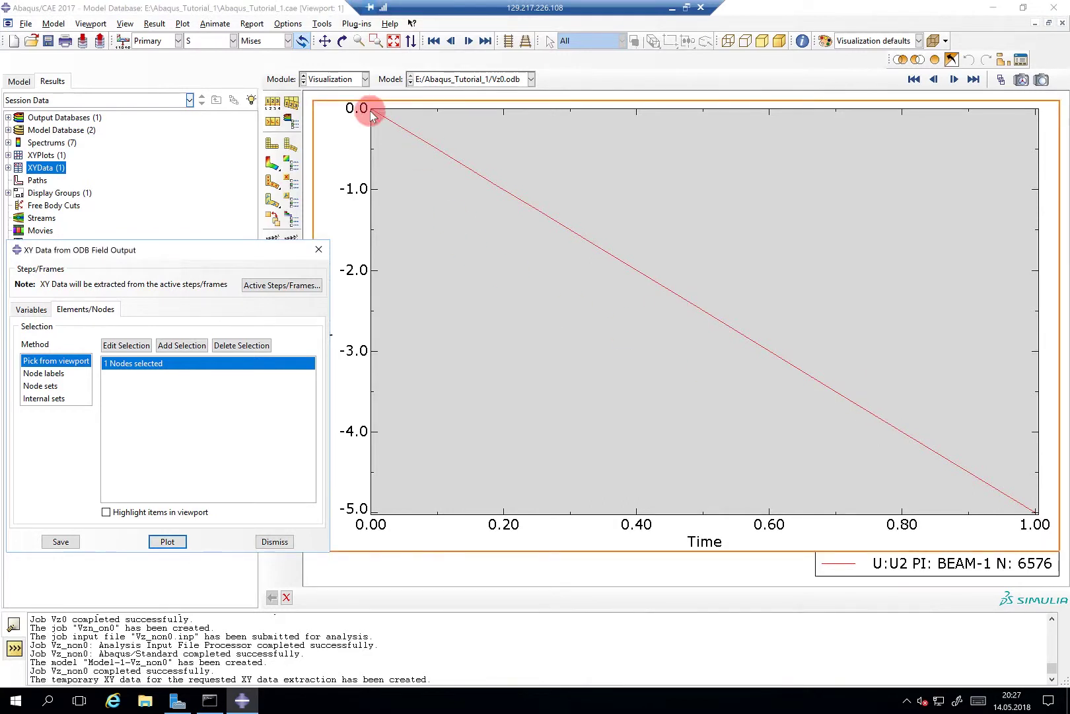
Step: Add node 6576's U3 curve beside U2, then return to the Mises contour
{"action": "left_click", "coordinate": [31, 310]}
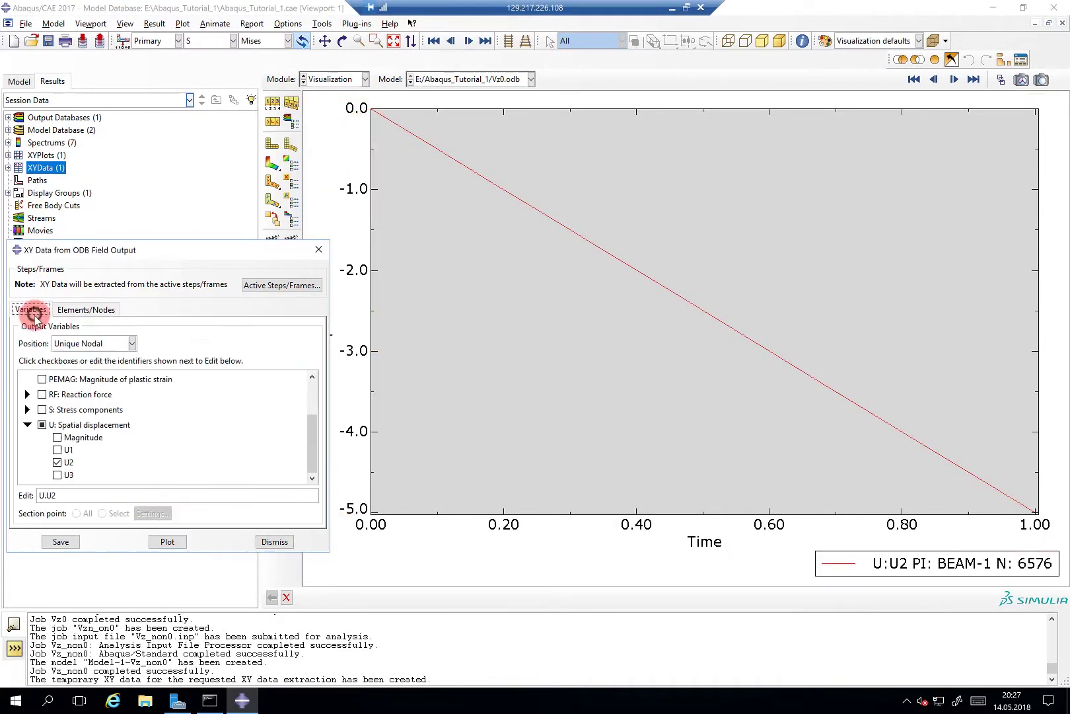
{"action": "left_click", "coordinate": [86, 310]}
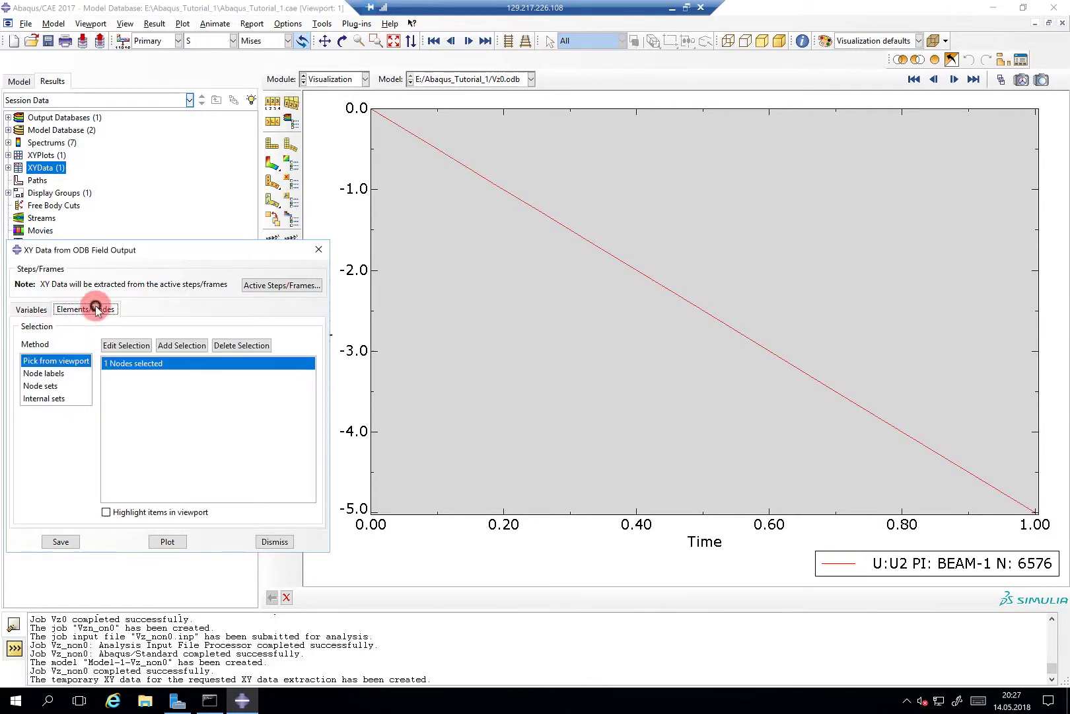
{"action": "left_click", "coordinate": [168, 542]}
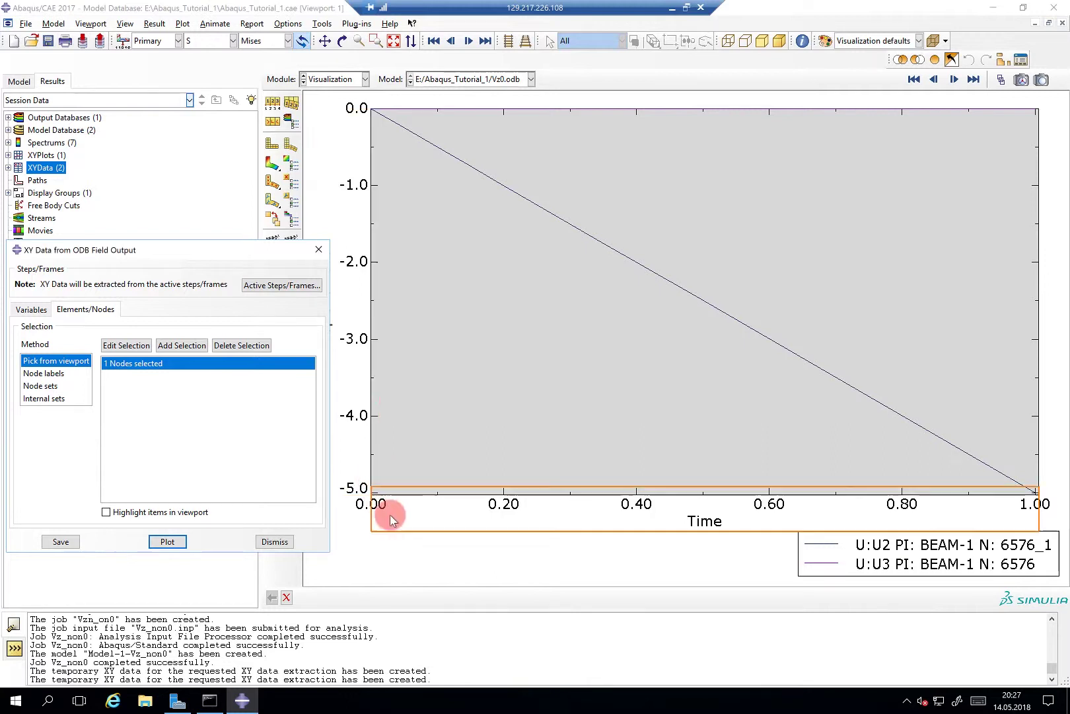
{"action": "scroll", "coordinate": [498, 283], "scroll_direction": "up", "scroll_amount": 2}
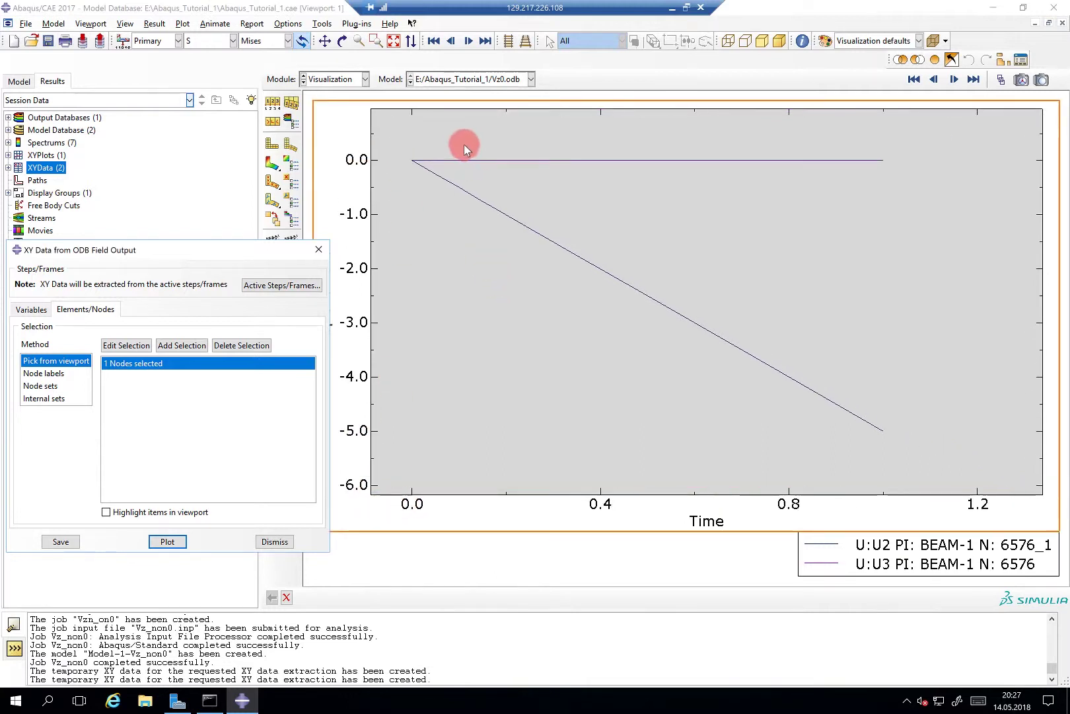
{"action": "left_click", "coordinate": [318, 250]}
{"action": "left_click", "coordinate": [272, 163]}
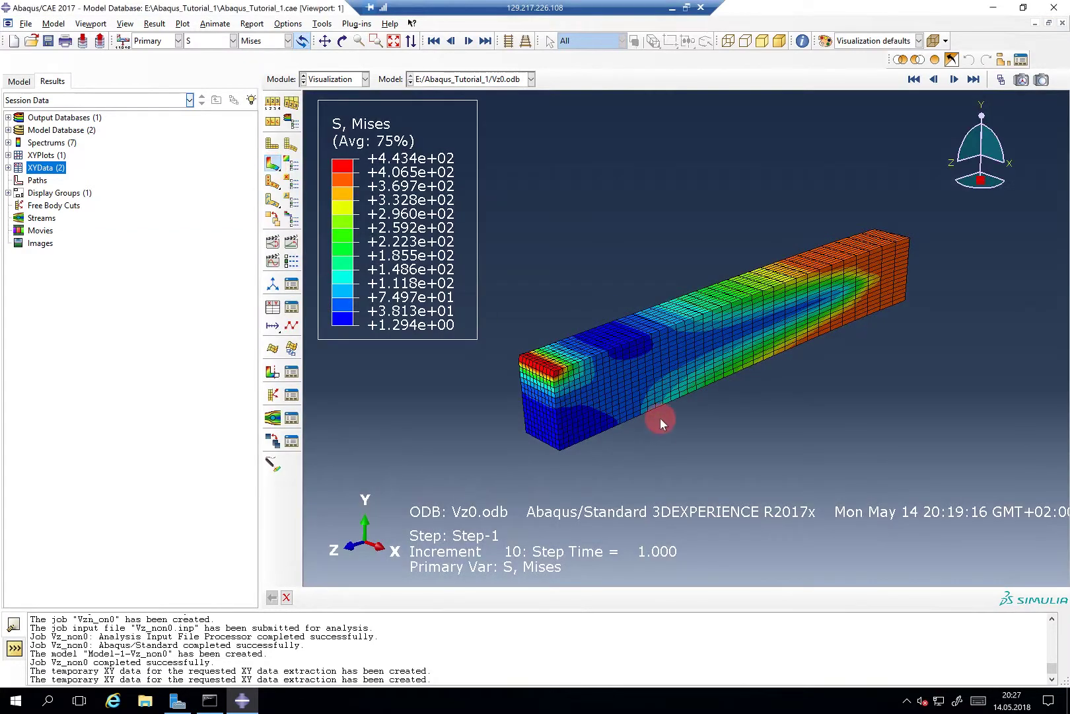
Step: Use the Frame Selector slider to land on increment 9 at step time 0.7032
{"action": "scroll", "coordinate": [693, 374], "scroll_direction": "down", "scroll_amount": 2}
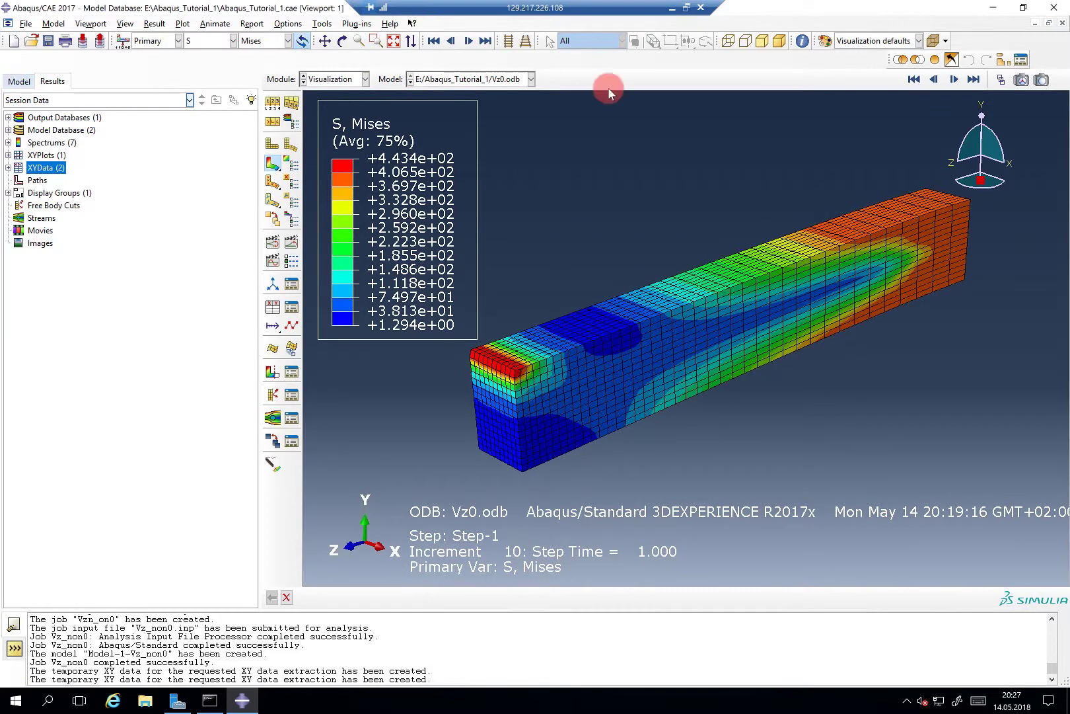
{"action": "left_click", "coordinate": [1001, 80]}
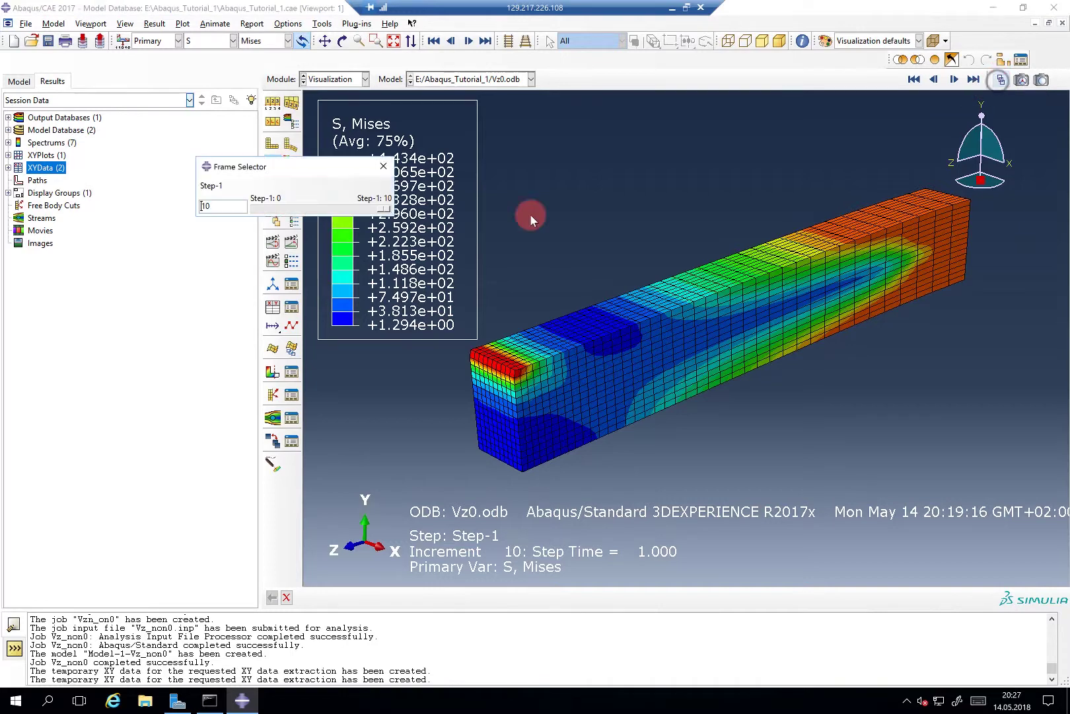
{"action": "left_click_drag", "start_coordinate": [385, 210], "coordinate": [321, 213]}
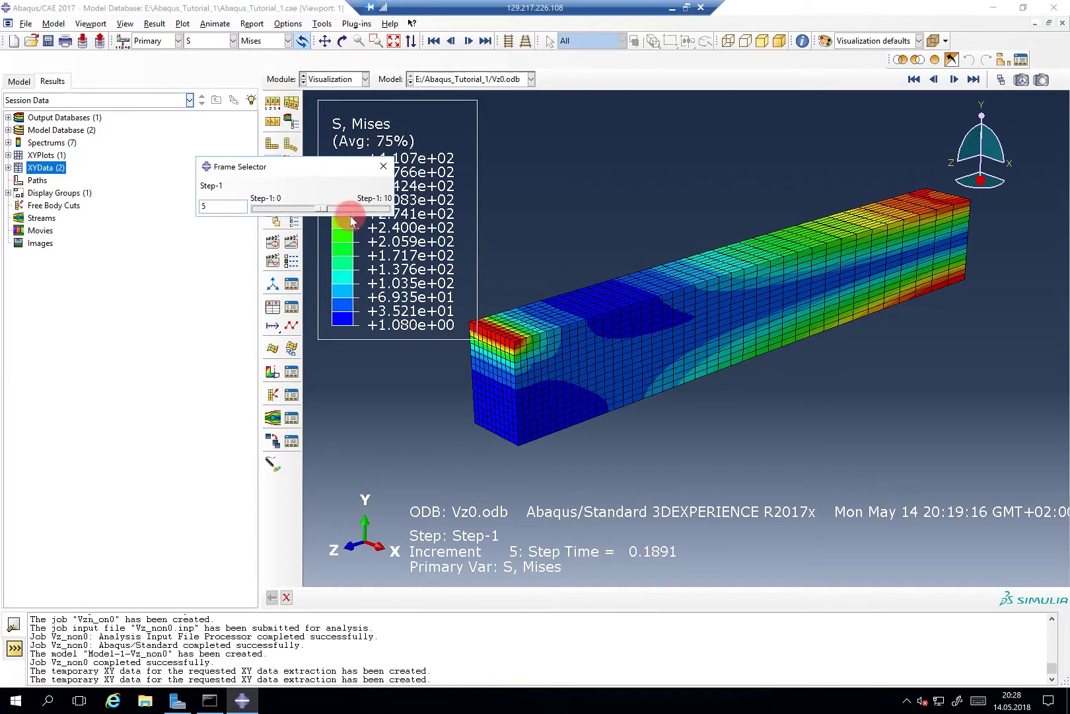
{"action": "left_click_drag", "start_coordinate": [321, 211], "coordinate": [375, 208]}
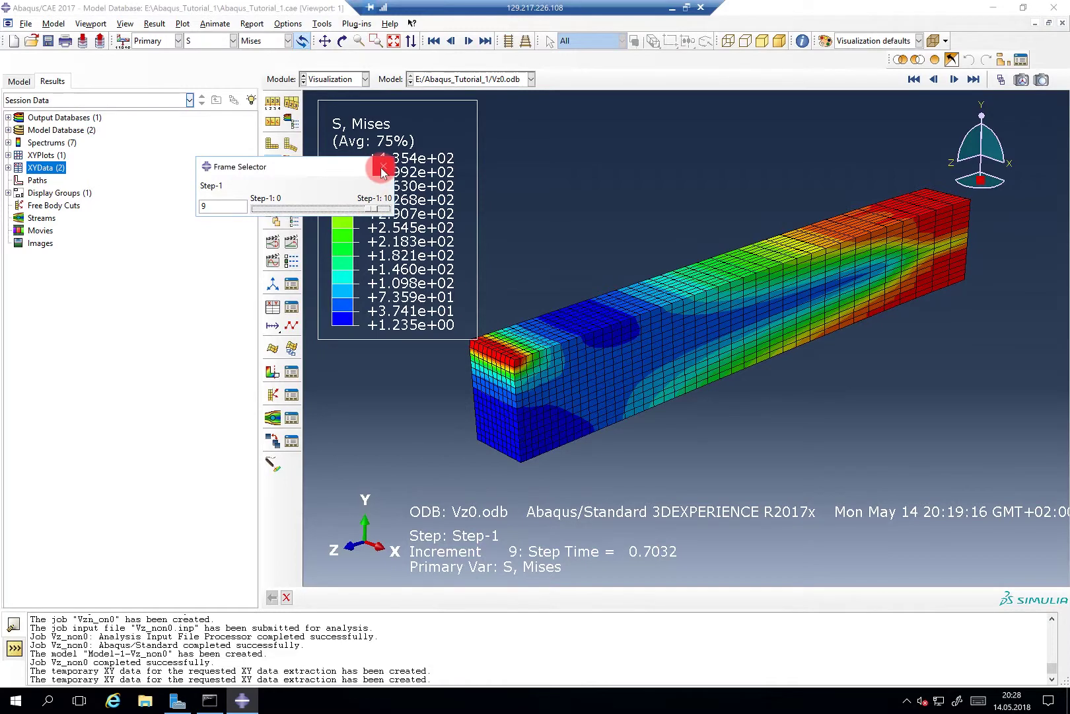
{"action": "left_click", "coordinate": [383, 166]}
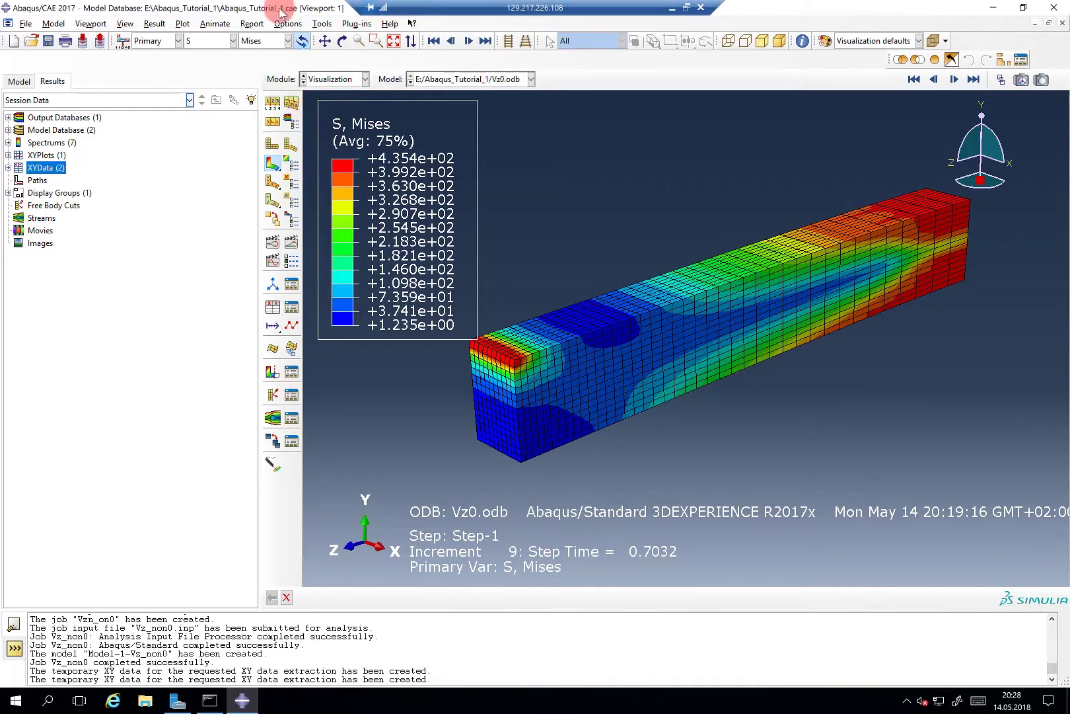
Step: Create a second viewport, tile both horizontally one above the other, and make the lower one current
{"action": "left_click", "coordinate": [90, 24]}
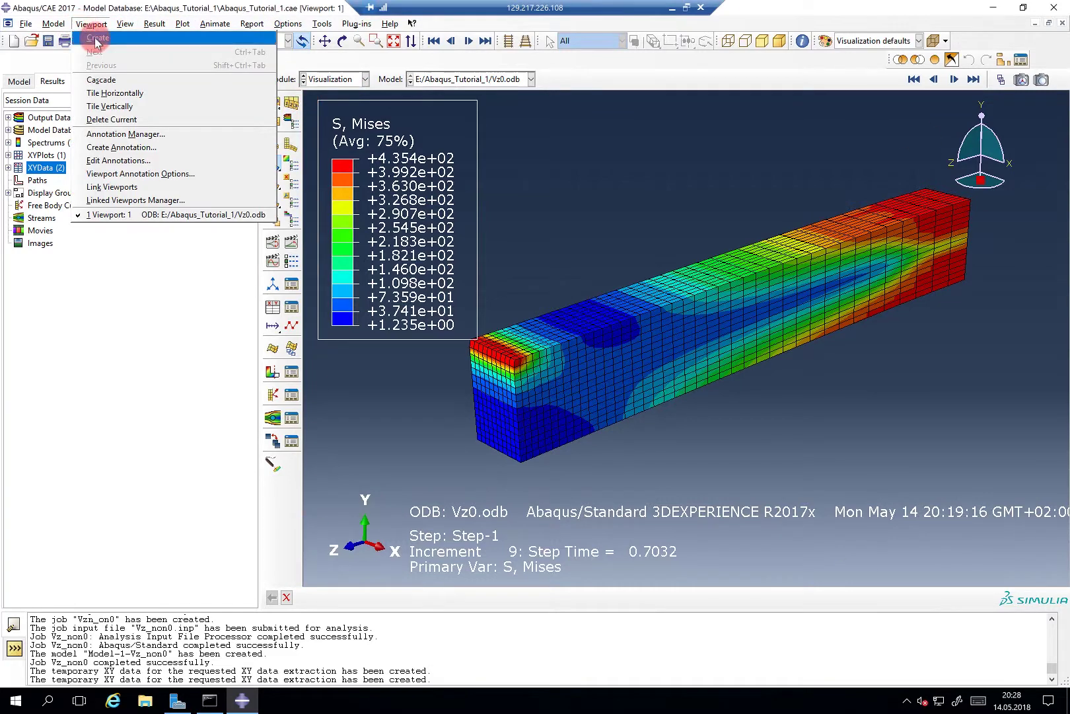
{"action": "left_click", "coordinate": [97, 38]}
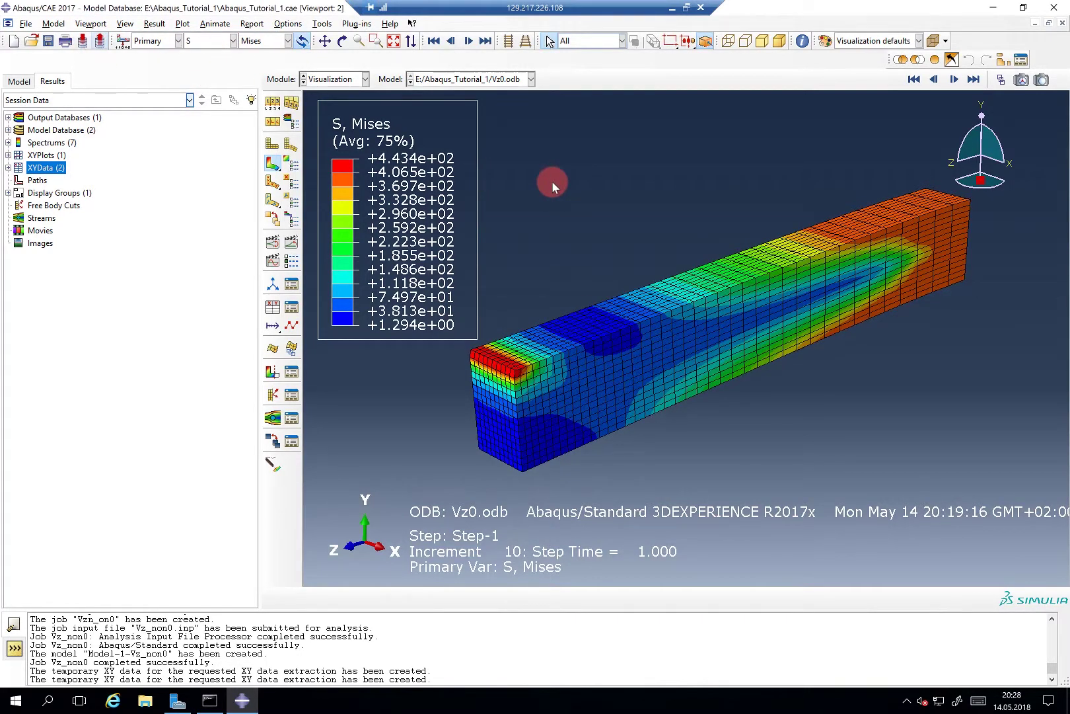
{"action": "left_click", "coordinate": [96, 24]}
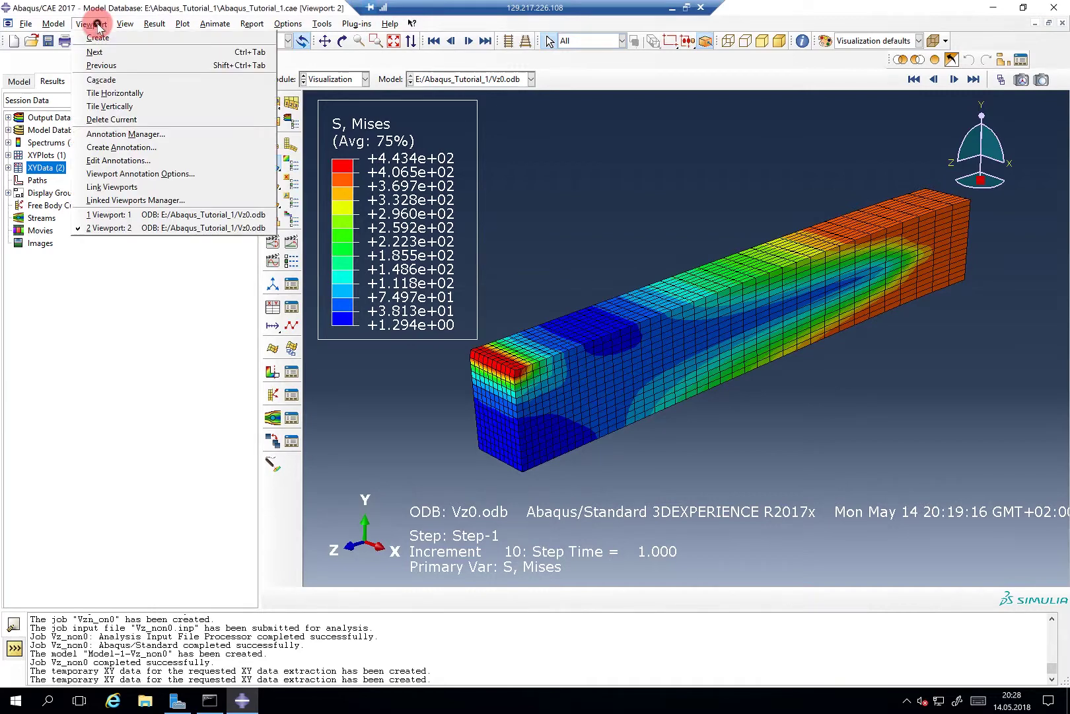
{"action": "left_click", "coordinate": [115, 94]}
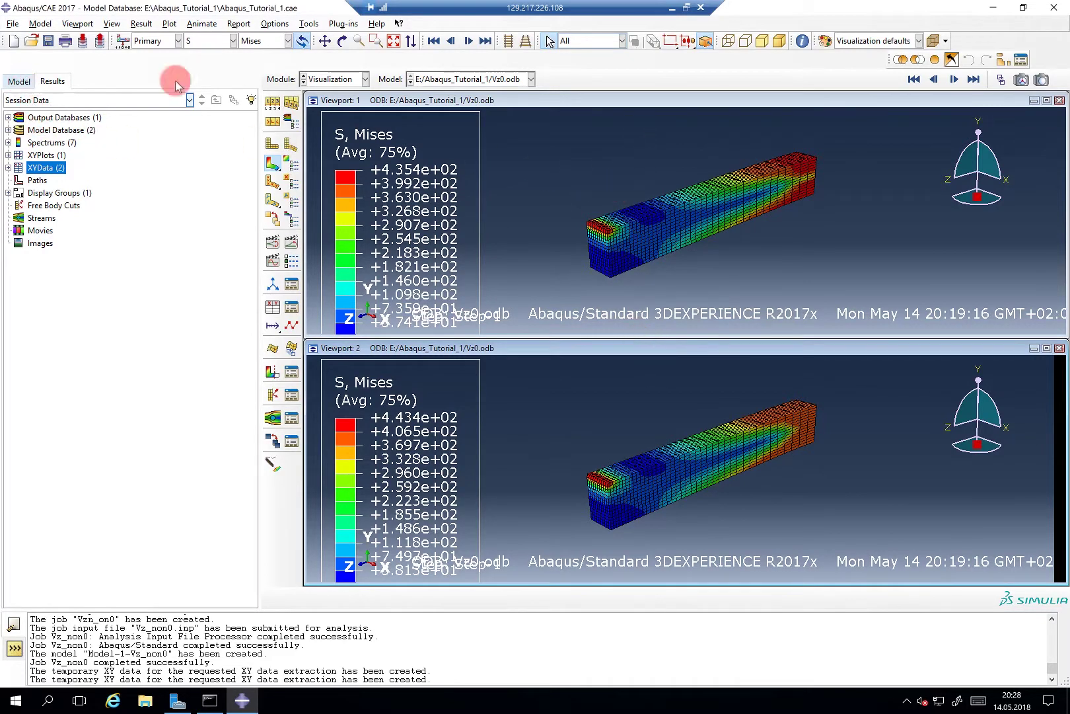
{"action": "left_click", "coordinate": [597, 350]}
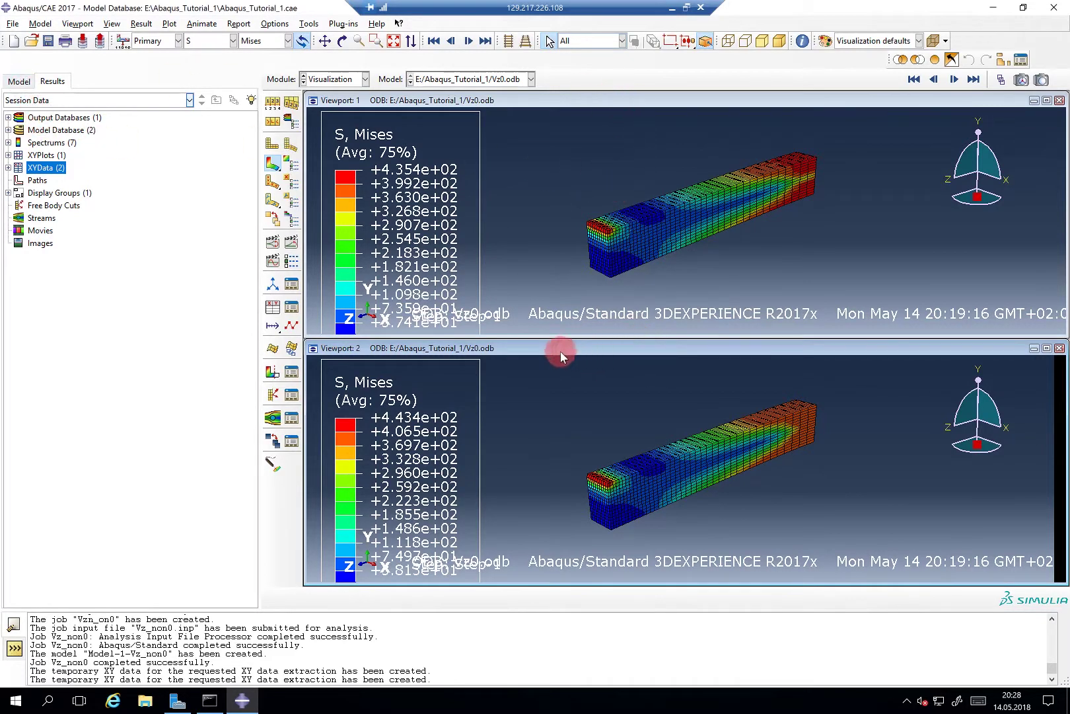
Step: Open the Vz_non0 job results in the lower viewport and plot its Mises contour (max 4.118e+02) on the deformed beam
{"action": "left_click", "coordinate": [18, 81]}
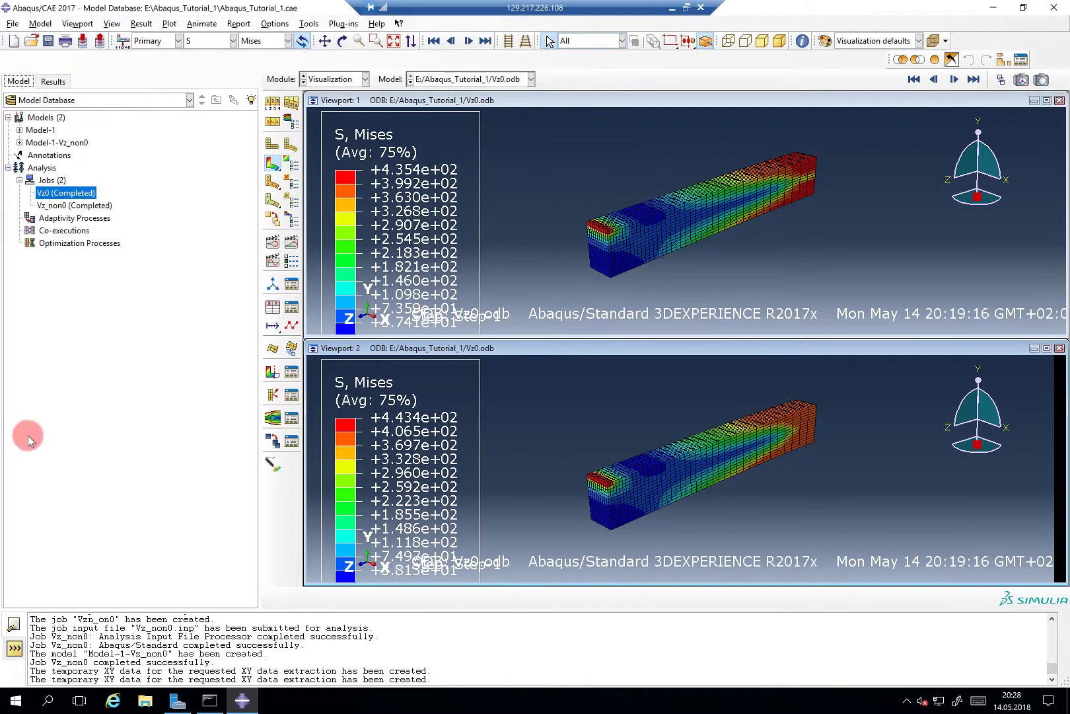
{"action": "right_click", "coordinate": [43, 206]}
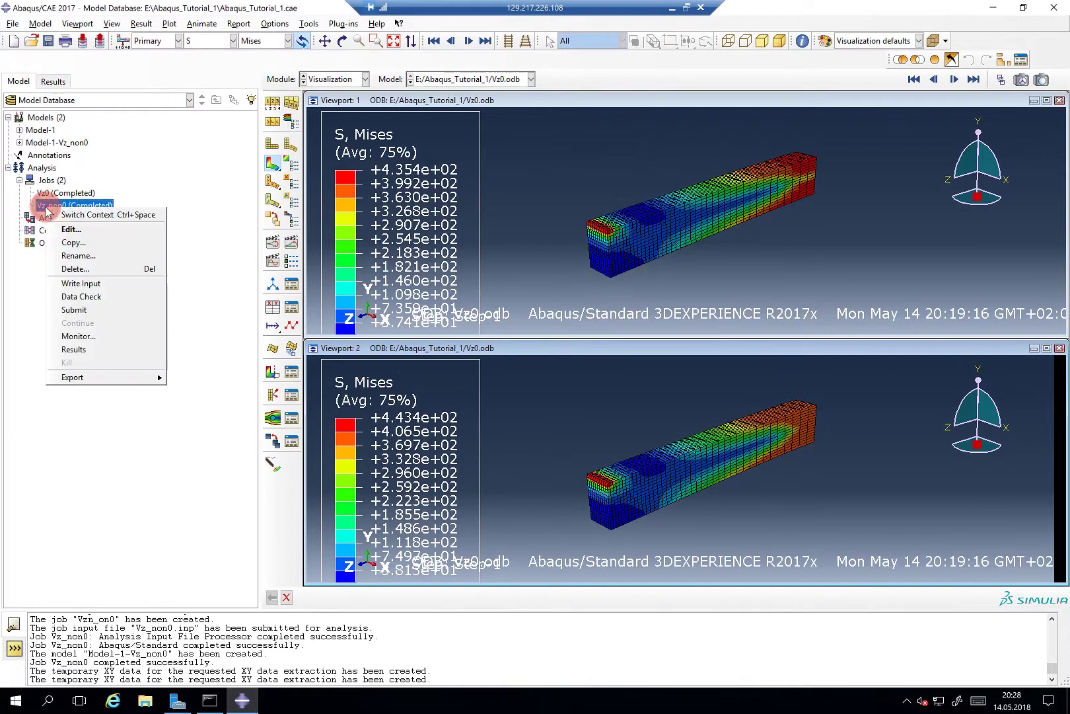
{"action": "left_click", "coordinate": [73, 349]}
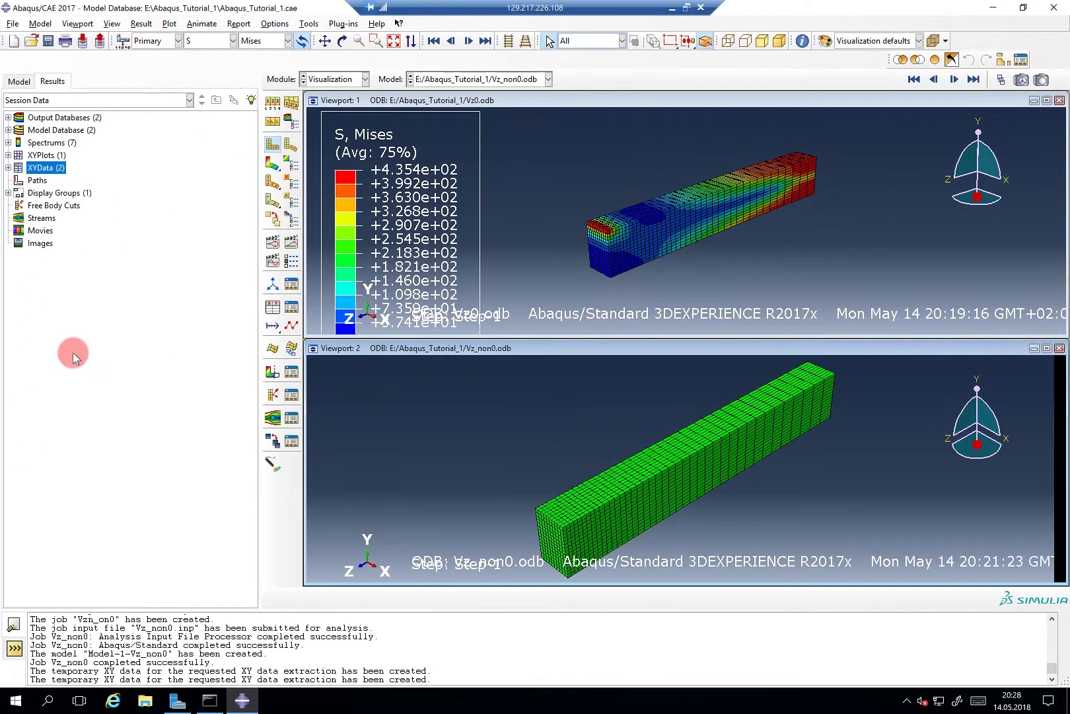
{"action": "left_click", "coordinate": [272, 164]}
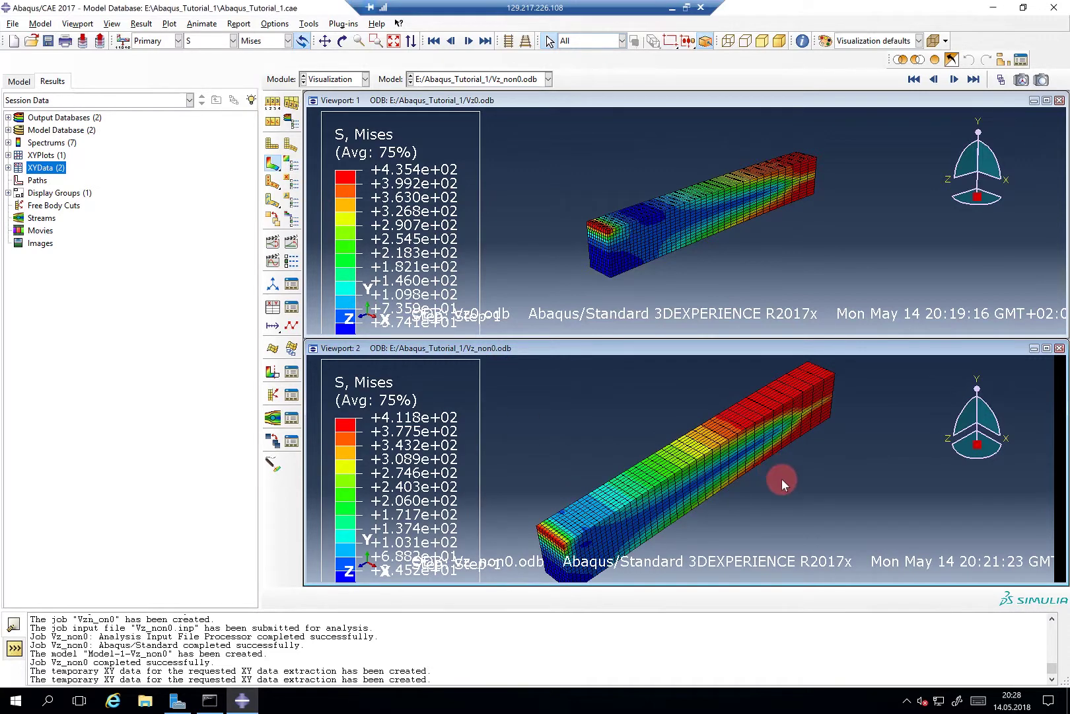
{"action": "left_click_drag", "start_coordinate": [772, 474], "coordinate": [722, 430], "text": "ctrl+alt"}
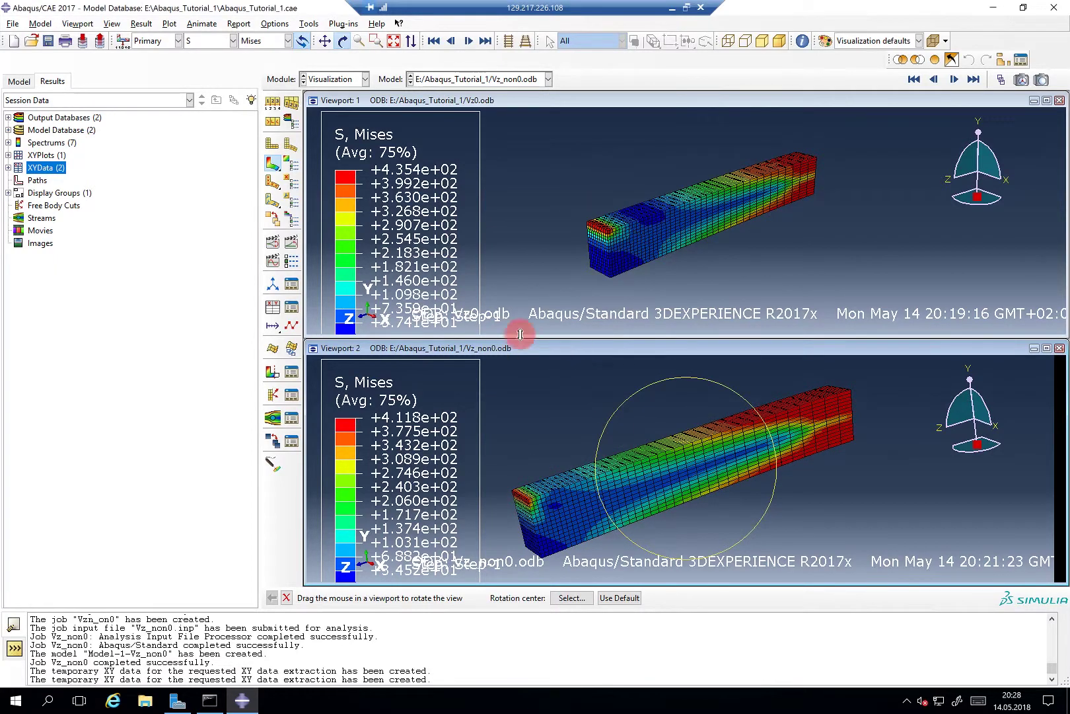
{"action": "left_click", "coordinate": [79, 25]}
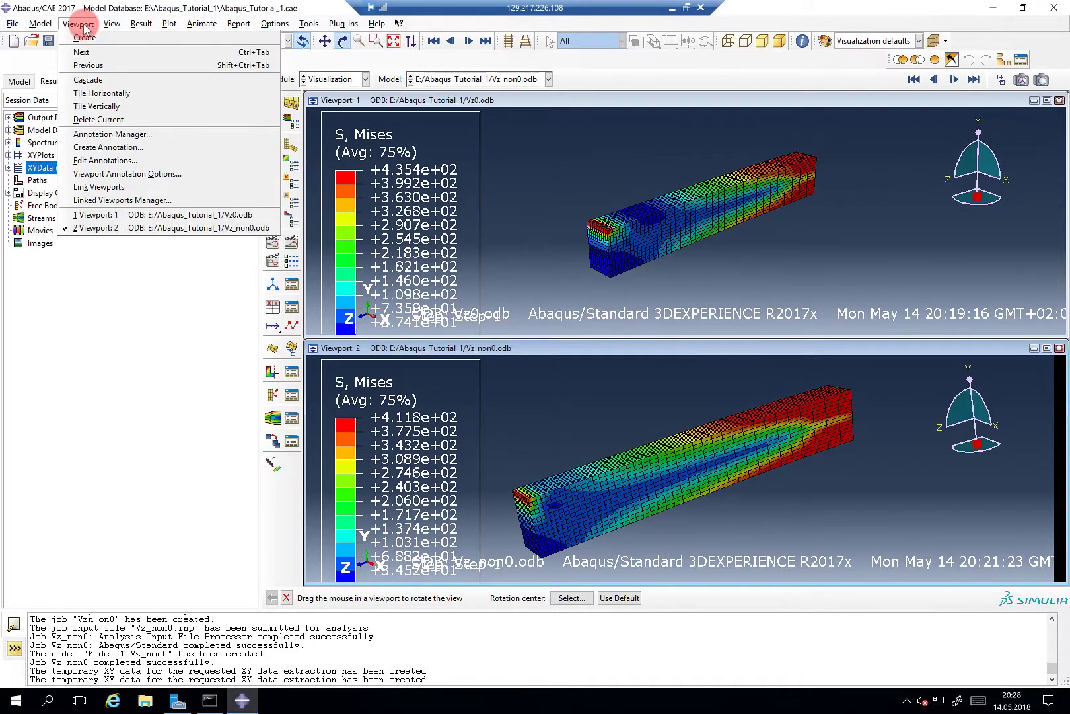
Step: Link viewports 1 and 2 via the Linked Viewports Manager so the Vz0 and Vz_non0 beams rotate together
{"action": "left_click", "coordinate": [118, 190]}
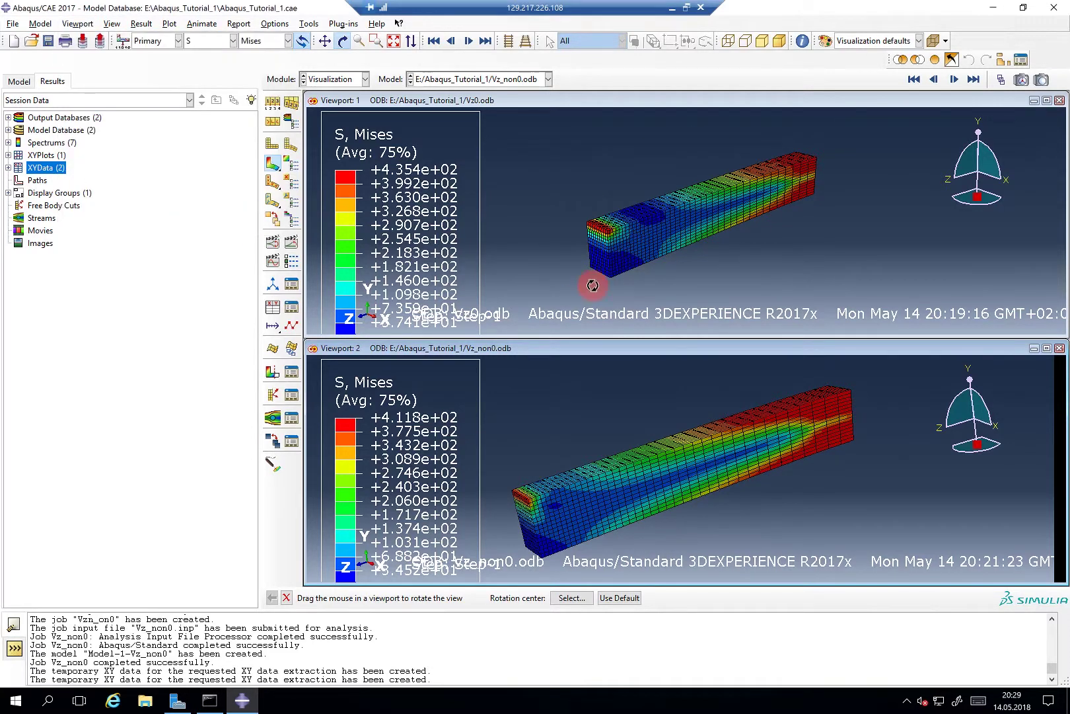
{"action": "left_click", "coordinate": [78, 24]}
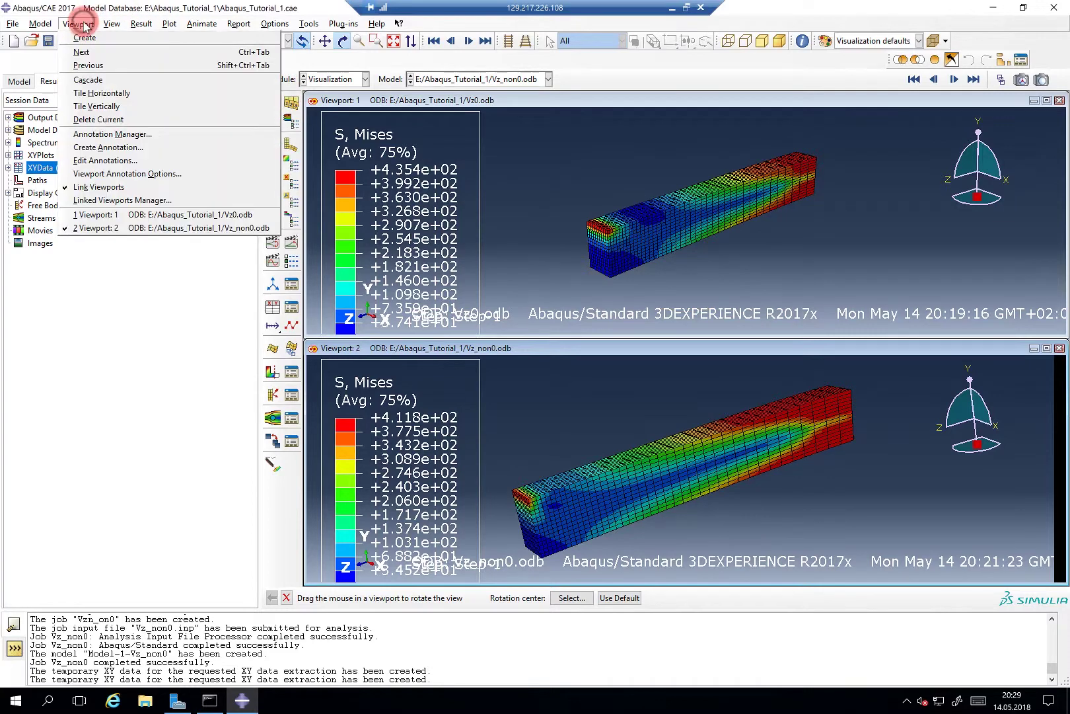
{"action": "left_click", "coordinate": [119, 199]}
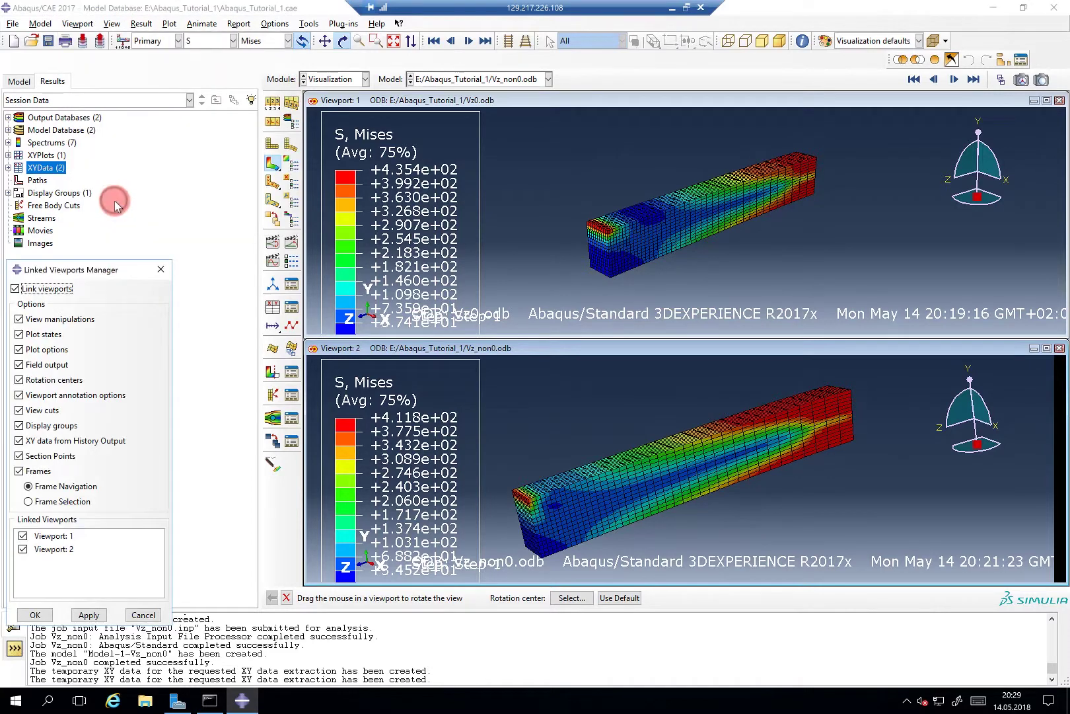
{"action": "left_click_drag", "start_coordinate": [109, 265], "coordinate": [291, 186]}
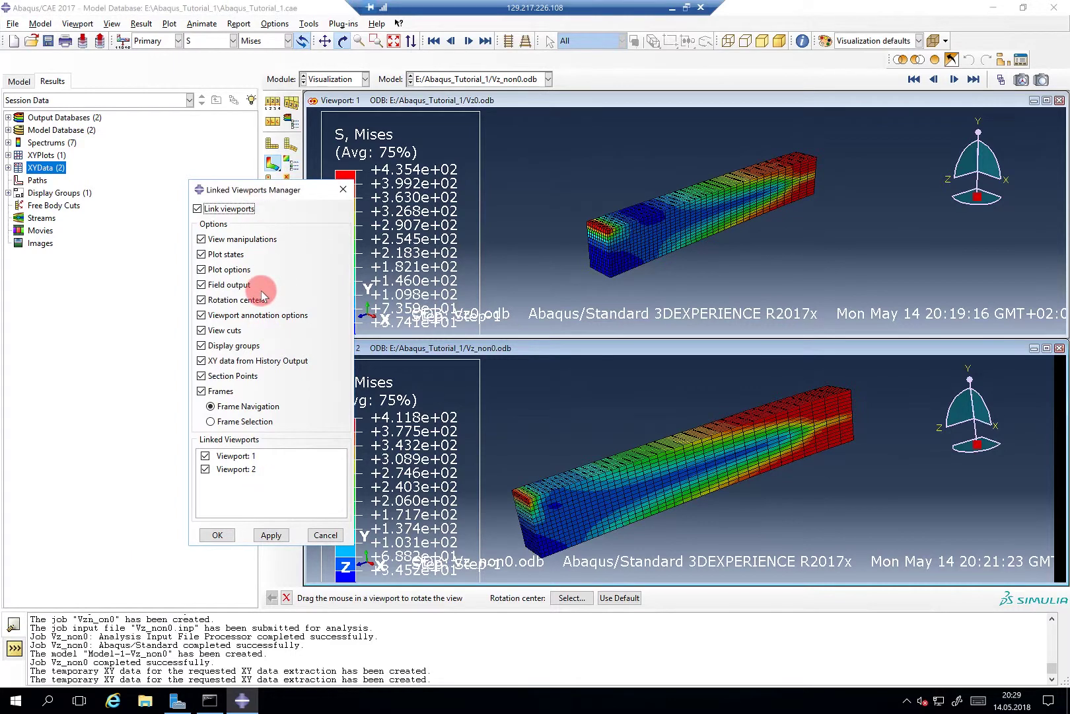
{"action": "left_click", "coordinate": [271, 535]}
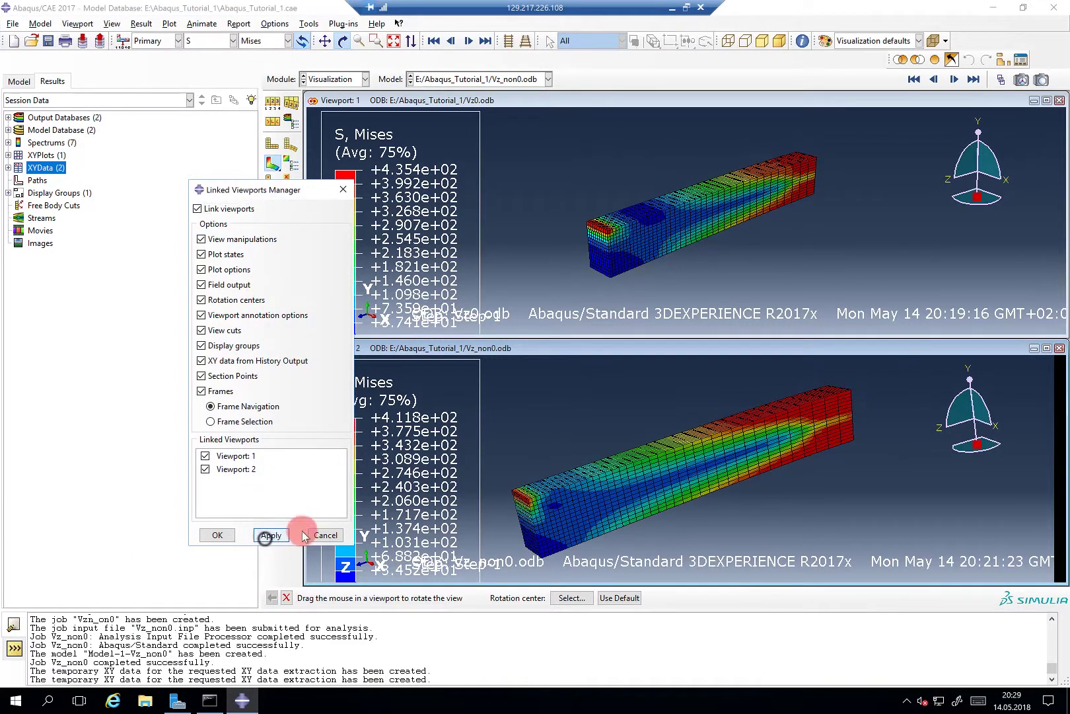
{"action": "left_click", "coordinate": [220, 534]}
{"action": "left_click_drag", "start_coordinate": [639, 488], "coordinate": [615, 477]}
Step: Zoom and pan both linked views onto the beams' red high-stress end face
{"action": "scroll", "coordinate": [621, 488], "scroll_direction": "down", "scroll_amount": 5}
{"action": "left_click", "coordinate": [325, 40]}
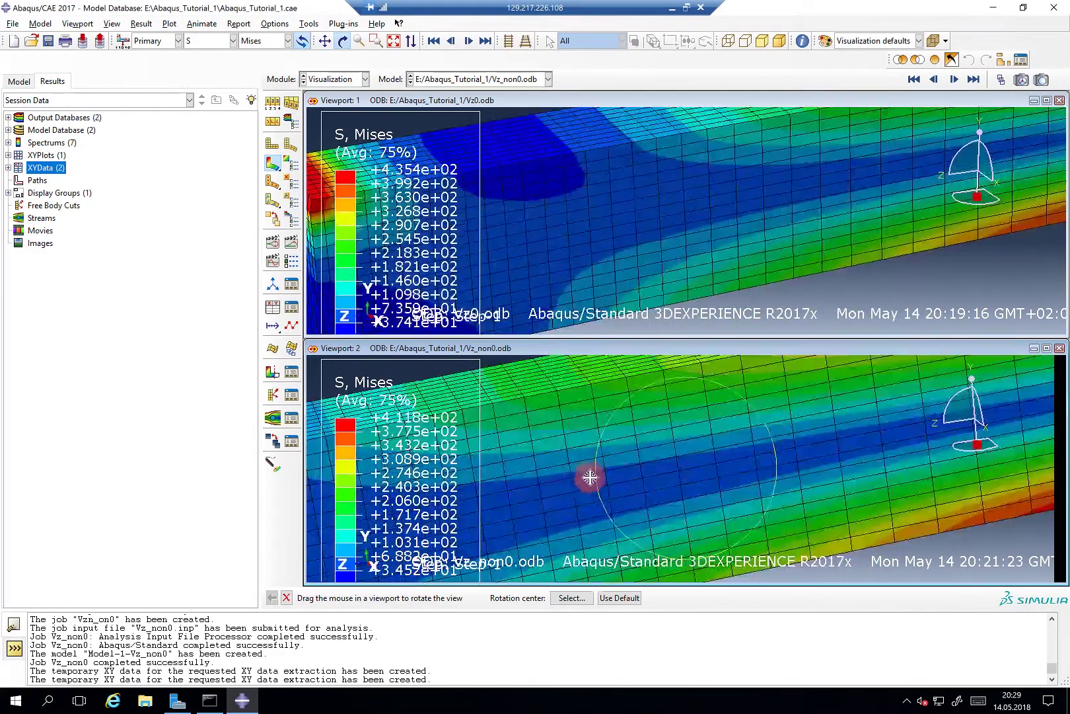
{"action": "left_click_drag", "start_coordinate": [788, 471], "coordinate": [859, 466]}
{"action": "left_click_drag", "start_coordinate": [627, 471], "coordinate": [705, 470]}
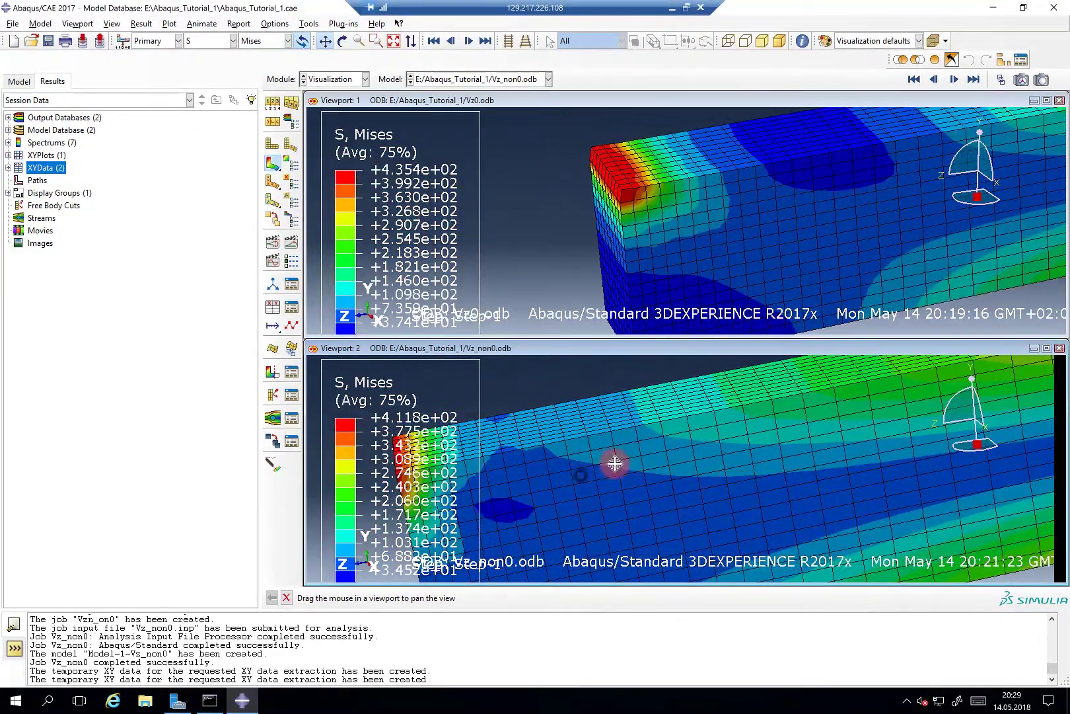
{"action": "mouse_move", "coordinate": [619, 458]}
{"action": "left_mouse_down"}
{"action": "mouse_move", "coordinate": [726, 444]}
{"action": "mouse_move", "coordinate": [729, 454]}
{"action": "left_mouse_up"}
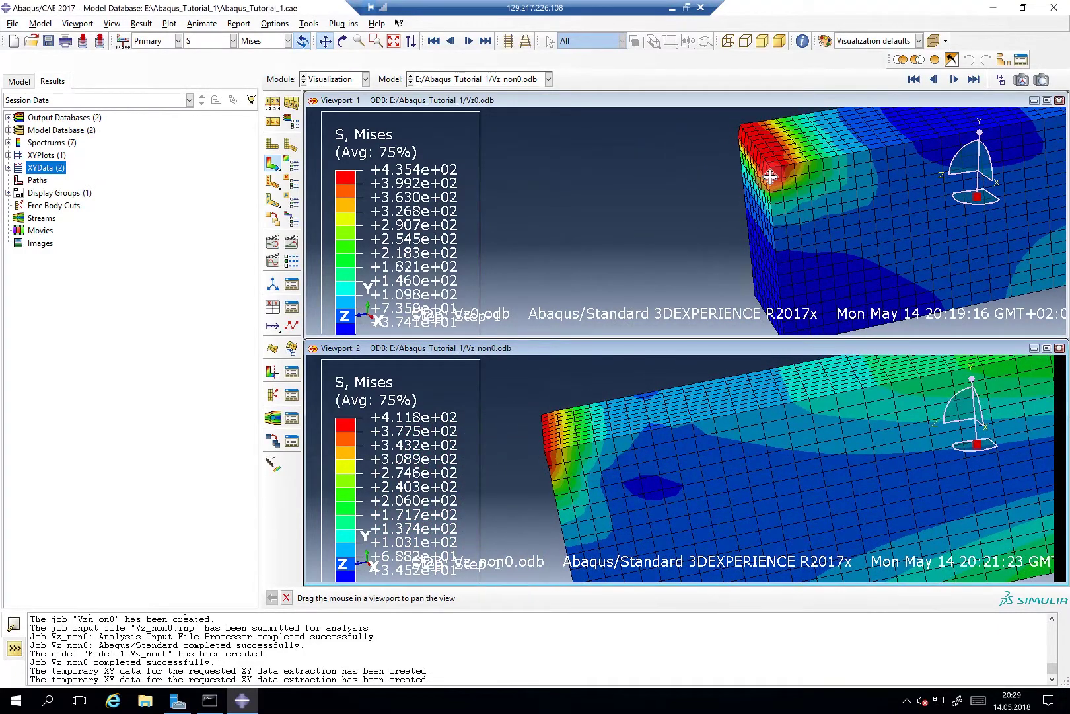
{"action": "key", "text": "Escape"}
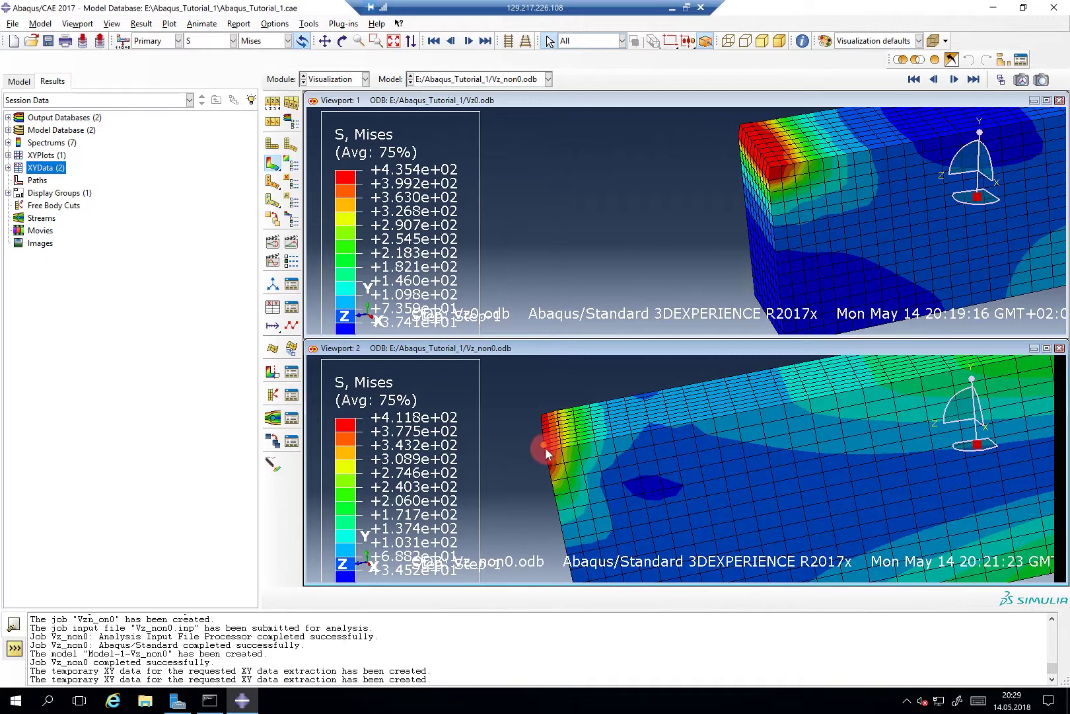
Step: Zoom out in viewport 2 so both linked beams show more of their stressed ends
{"action": "scroll", "coordinate": [545, 448], "scroll_direction": "down", "scroll_amount": 2}
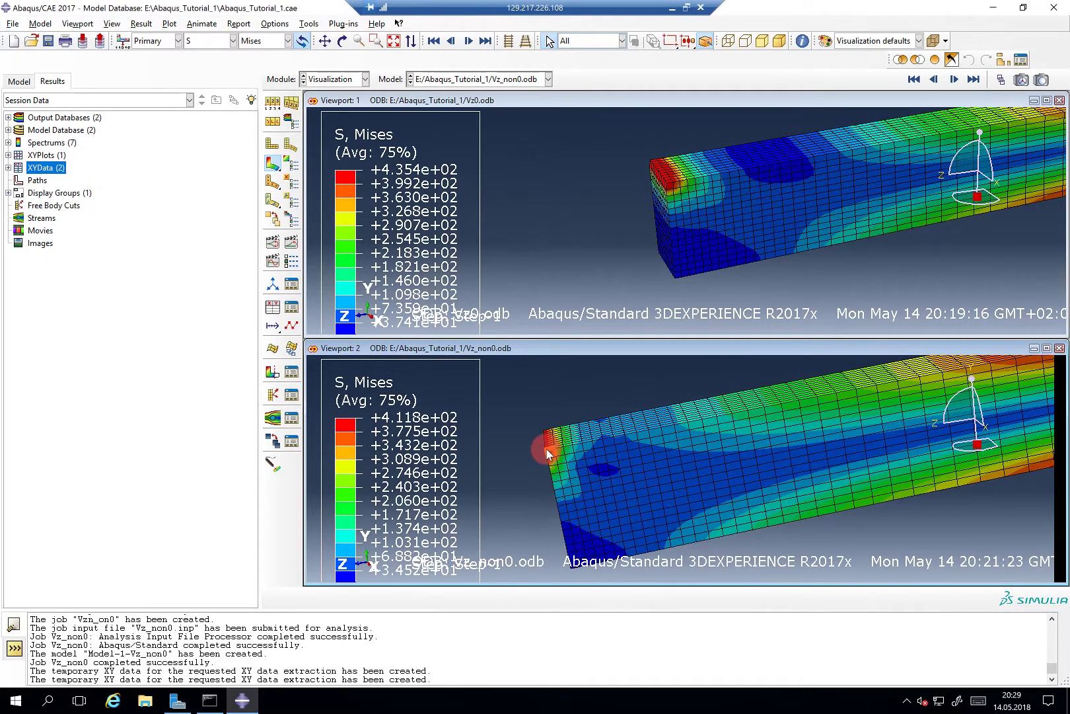